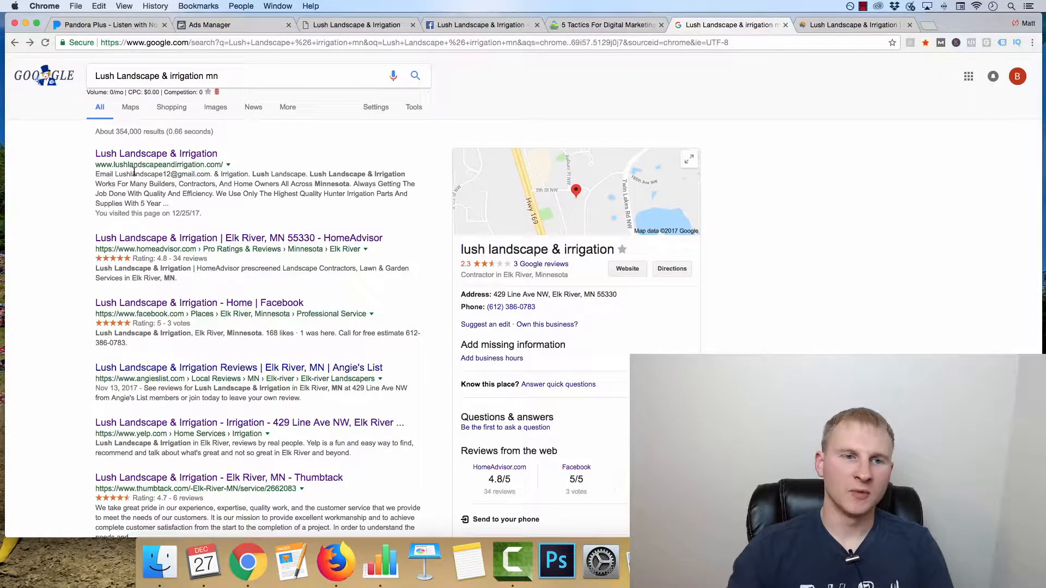
Step: Look over the services and solutions sections of the Lush Landscape & Irrigation website
{"action": "left_click", "coordinate": [339, 26]}
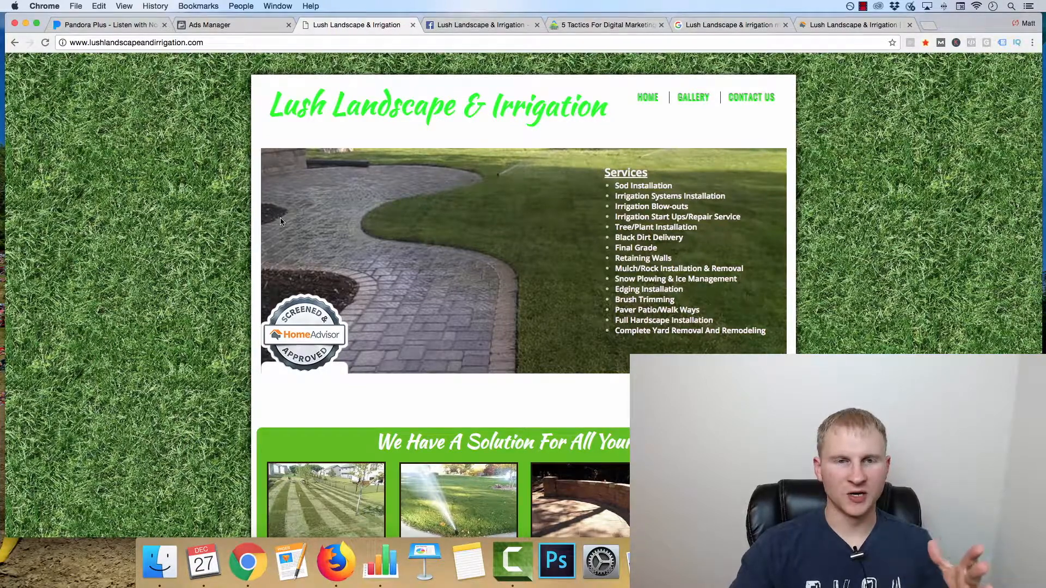
{"action": "scroll", "coordinate": [289, 218], "scroll_direction": "down", "scroll_amount": 5}
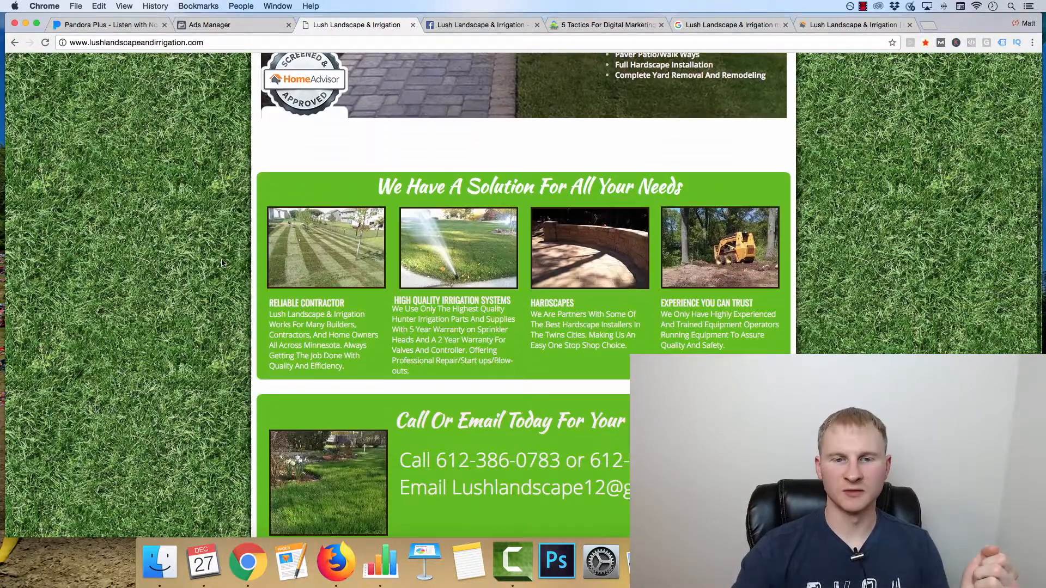
{"action": "scroll", "coordinate": [256, 202], "scroll_direction": "up", "scroll_amount": 5}
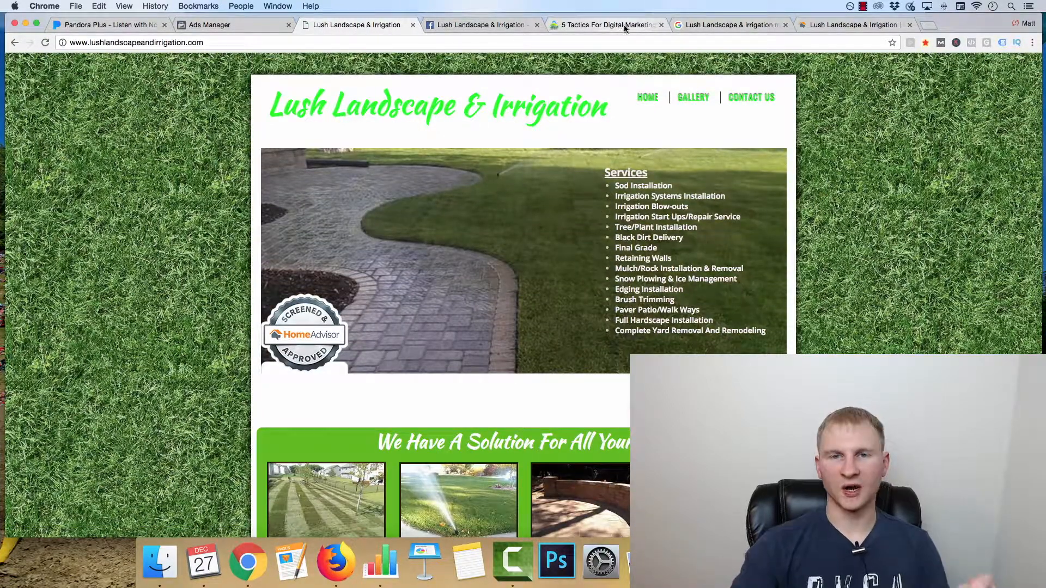
Step: Examine the company's Google search results and rating, and check its HomeAdvisor profile
{"action": "left_click", "coordinate": [711, 26]}
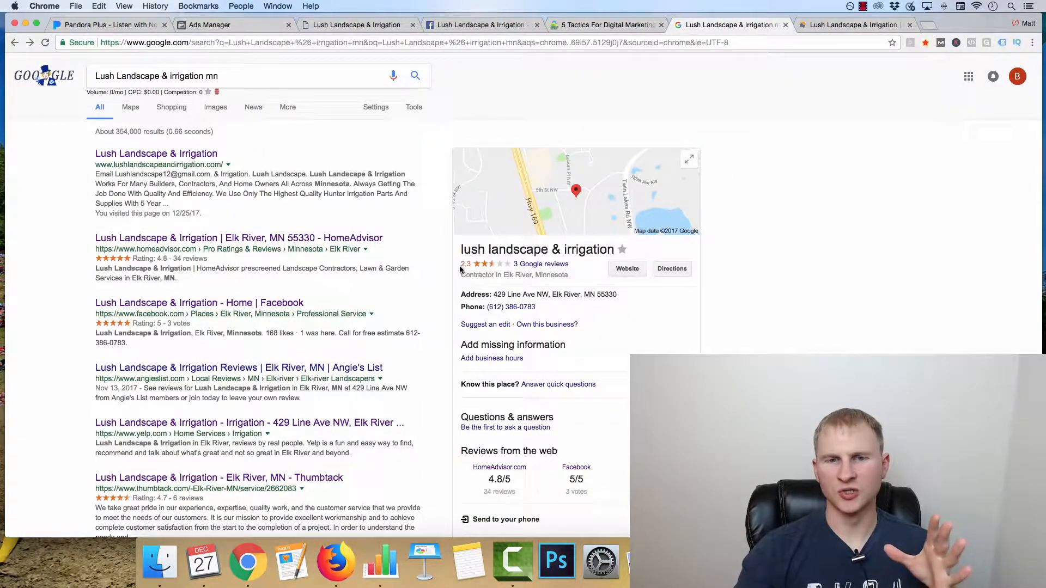
{"action": "left_click_drag", "start_coordinate": [451, 263], "coordinate": [461, 262]}
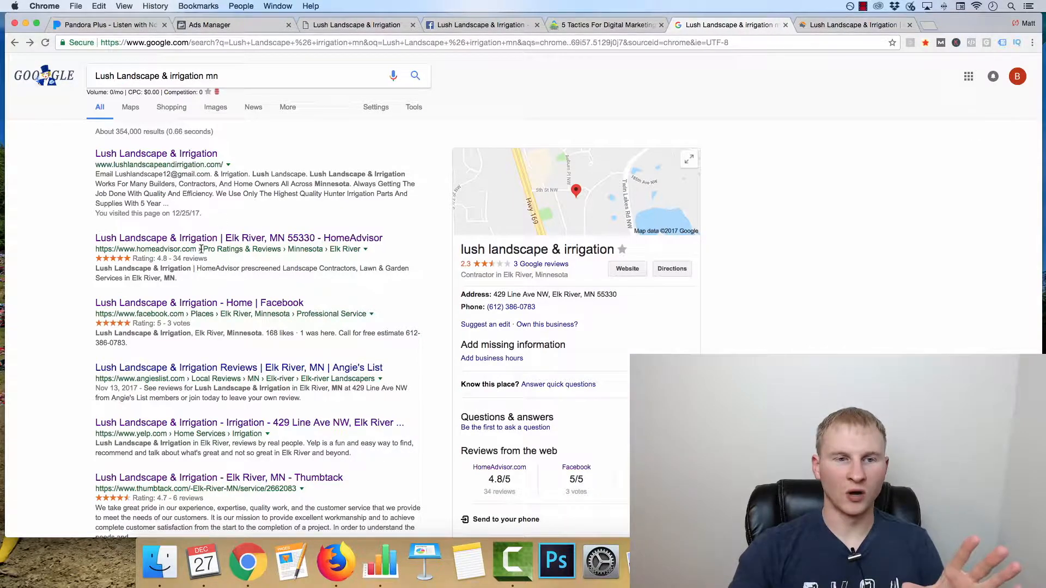
{"action": "left_click", "coordinate": [849, 25]}
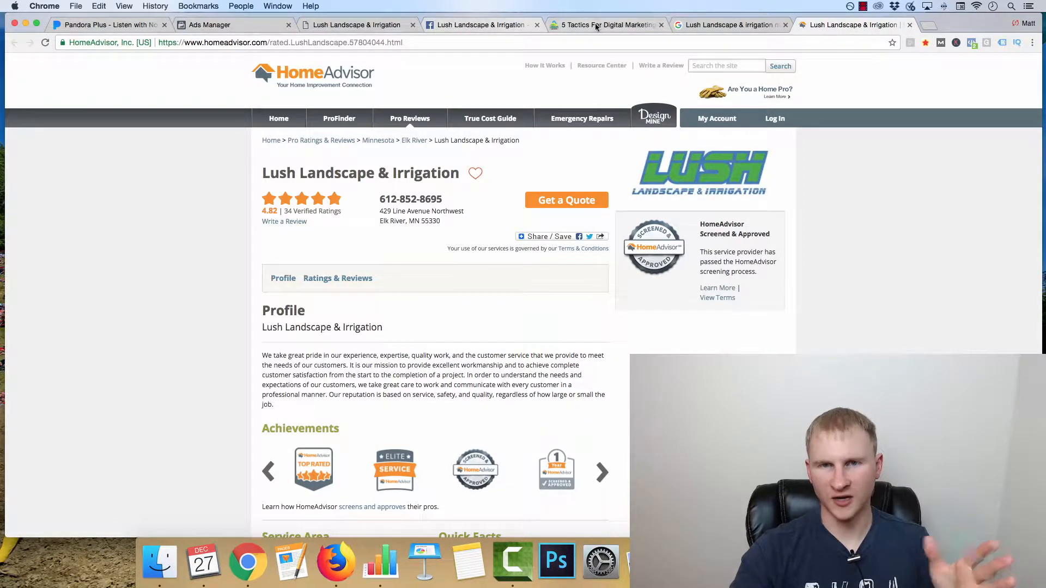
{"action": "left_click", "coordinate": [348, 27]}
{"action": "left_click", "coordinate": [740, 25]}
{"action": "scroll", "coordinate": [195, 290], "scroll_direction": "down", "scroll_amount": 1}
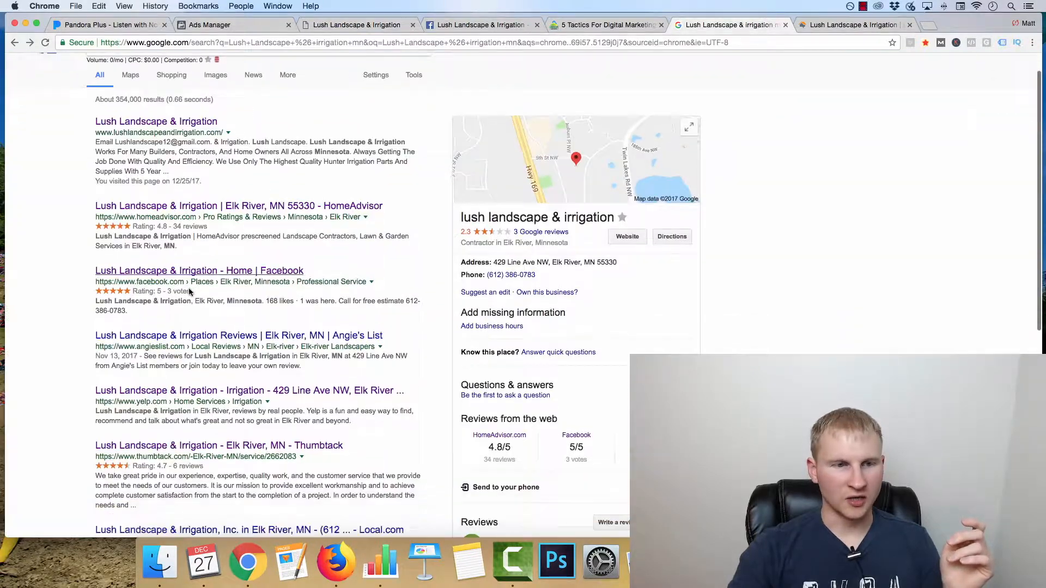
Step: Review the Lush Landscape & Irrigation Facebook page and compare it with the company's Google listing
{"action": "left_click", "coordinate": [460, 28]}
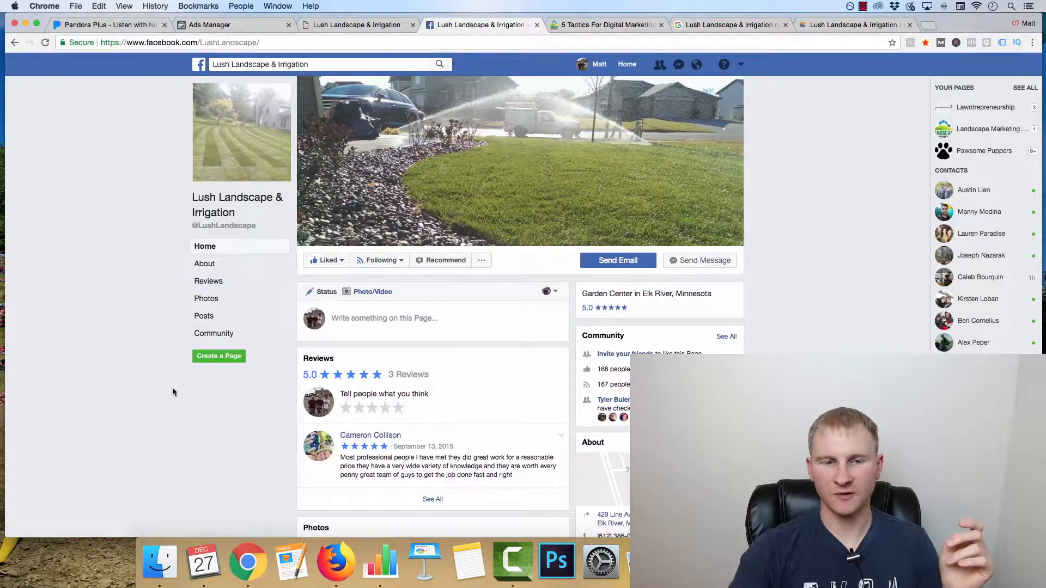
{"action": "scroll", "coordinate": [355, 250], "scroll_direction": "down", "scroll_amount": 5}
{"action": "scroll", "coordinate": [365, 314], "scroll_direction": "up", "scroll_amount": 5}
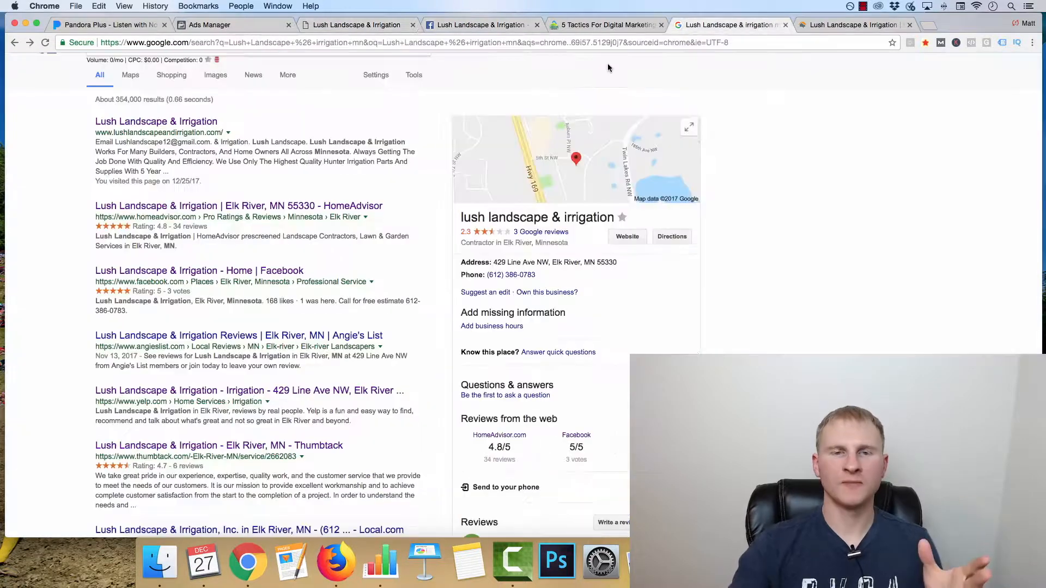
{"action": "left_click", "coordinate": [730, 25]}
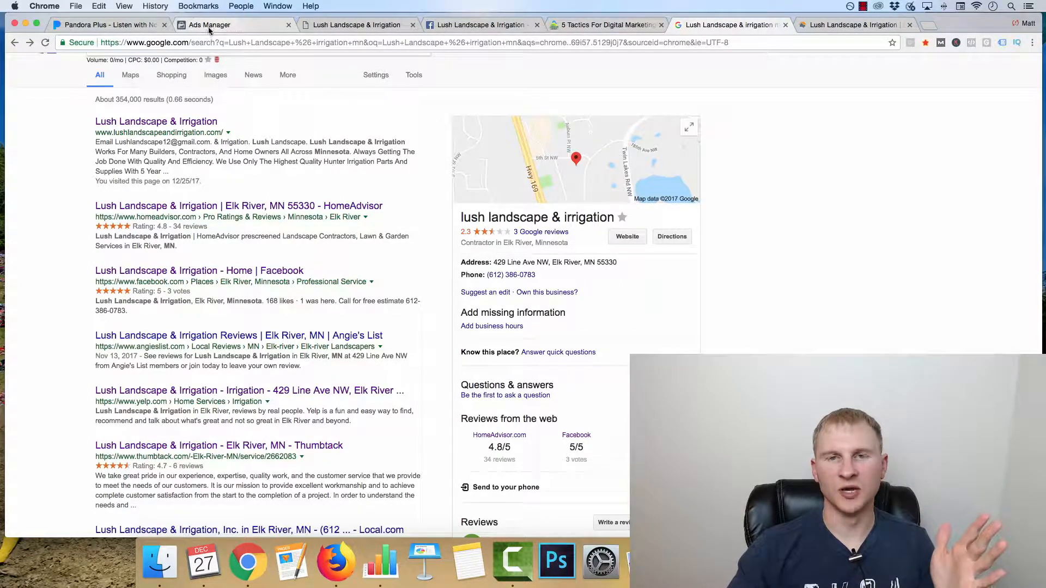
{"action": "scroll", "coordinate": [60, 169], "scroll_direction": "up", "scroll_amount": 1}
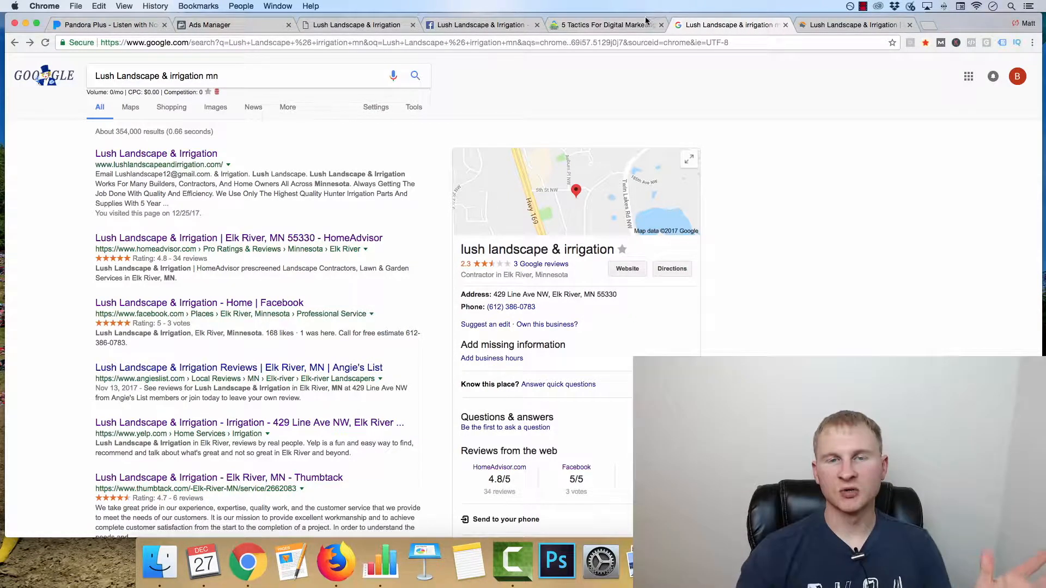
Step: View the Landscape Marketing Pros free PDF download page and its email opt-in form, then dismiss the form
{"action": "left_click", "coordinate": [593, 26]}
{"action": "left_click", "coordinate": [482, 111]}
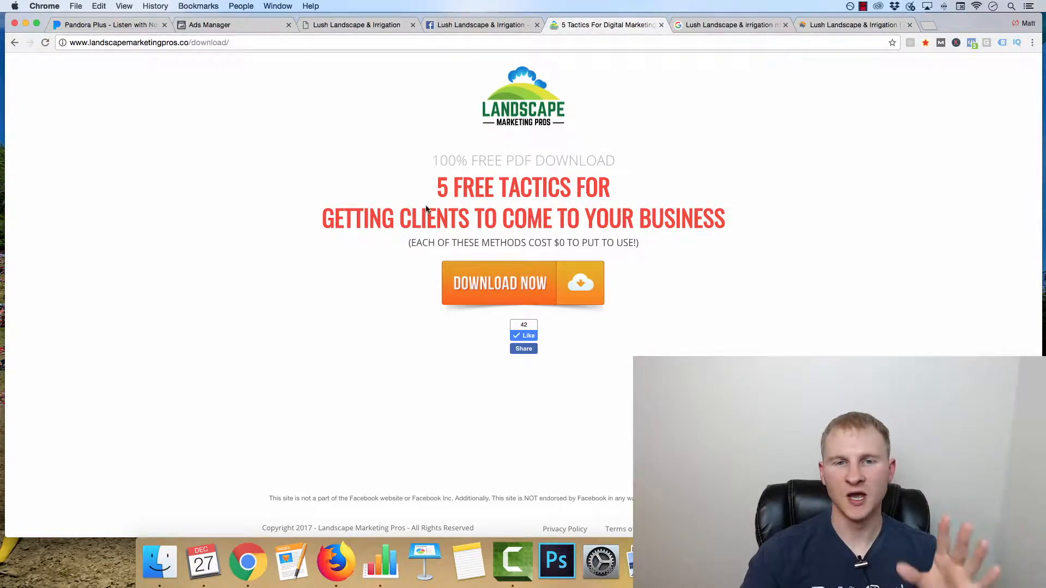
{"action": "left_click", "coordinate": [498, 290]}
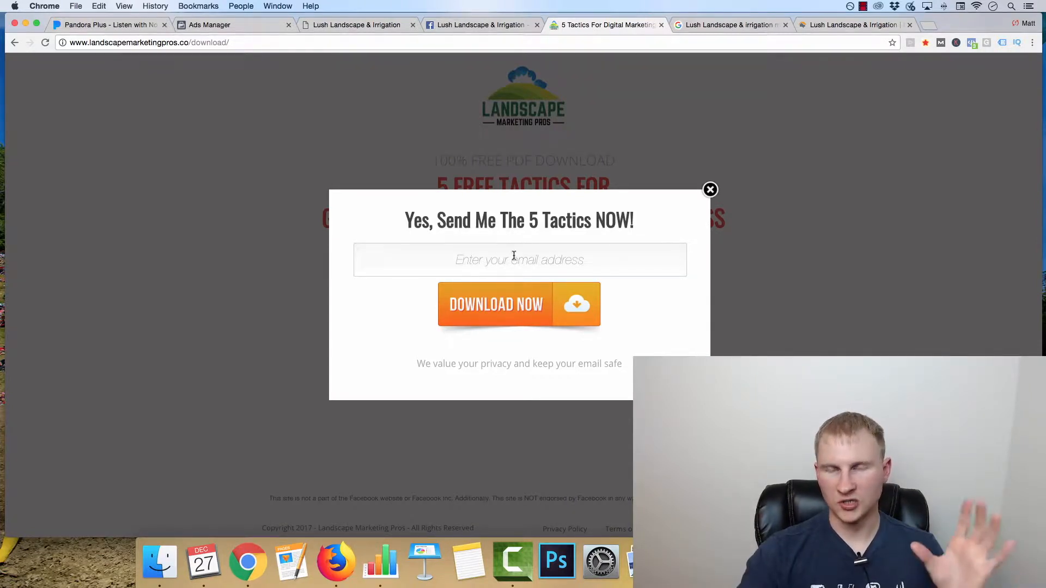
{"action": "left_click", "coordinate": [473, 256]}
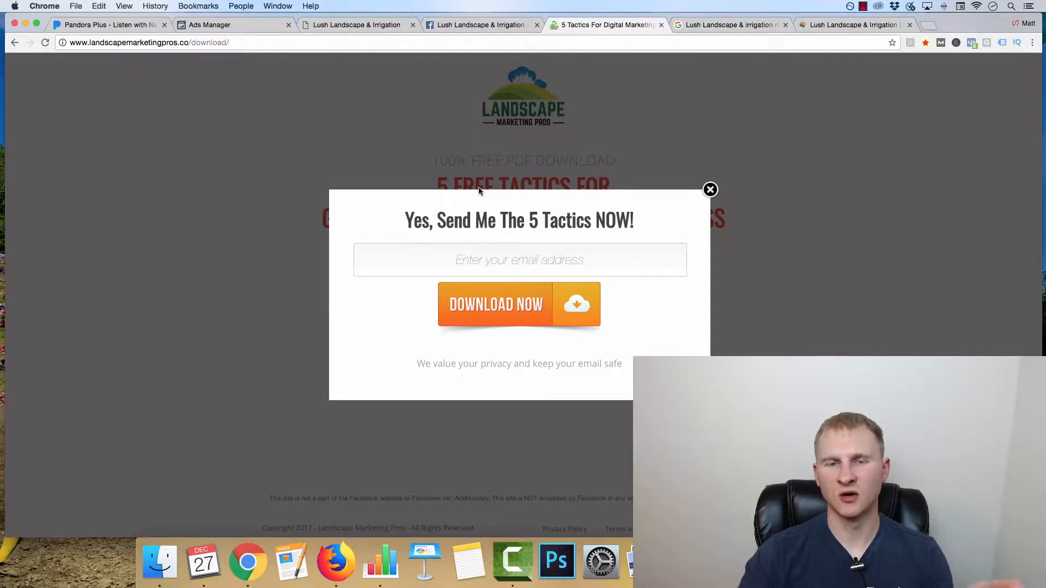
{"action": "left_click", "coordinate": [463, 155]}
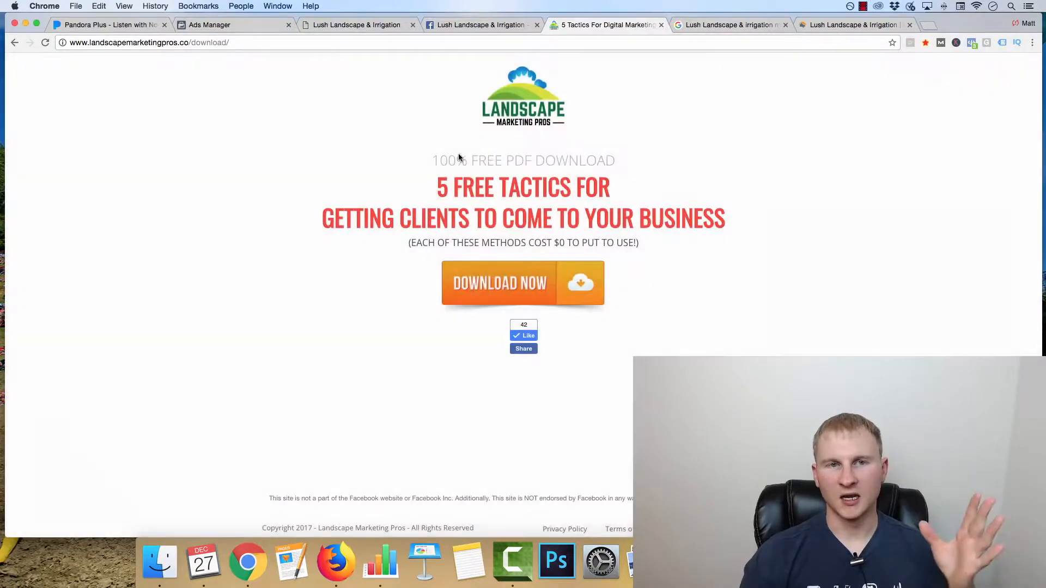
Step: In Ads Manager, choose the Conversions objective with Leads as the key result and continue to the ad set
{"action": "left_click", "coordinate": [329, 24]}
{"action": "left_click", "coordinate": [218, 25]}
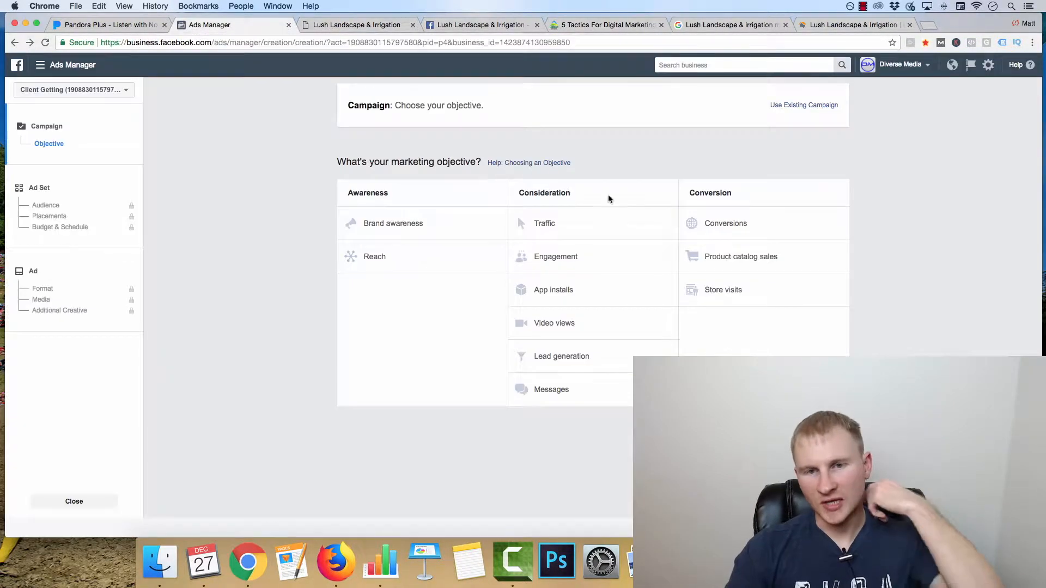
{"action": "left_click", "coordinate": [711, 226]}
{"action": "left_click", "coordinate": [600, 403]}
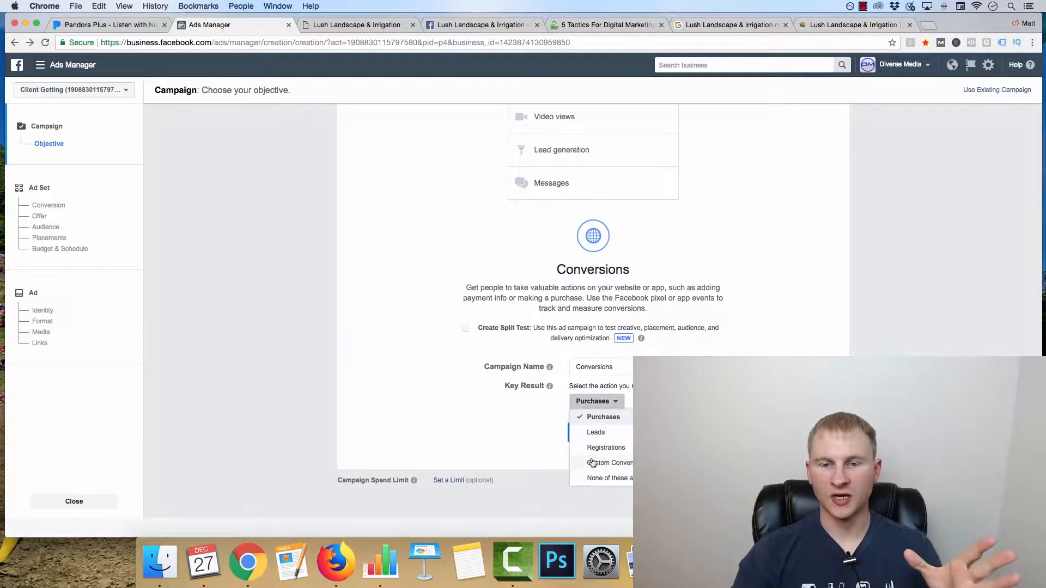
{"action": "left_click", "coordinate": [596, 433]}
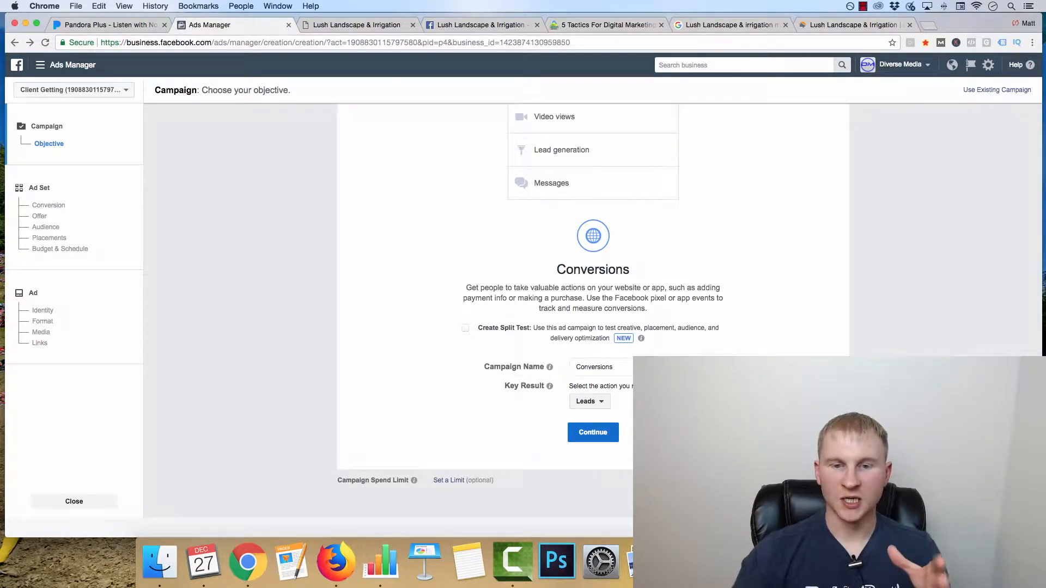
{"action": "left_click", "coordinate": [591, 402]}
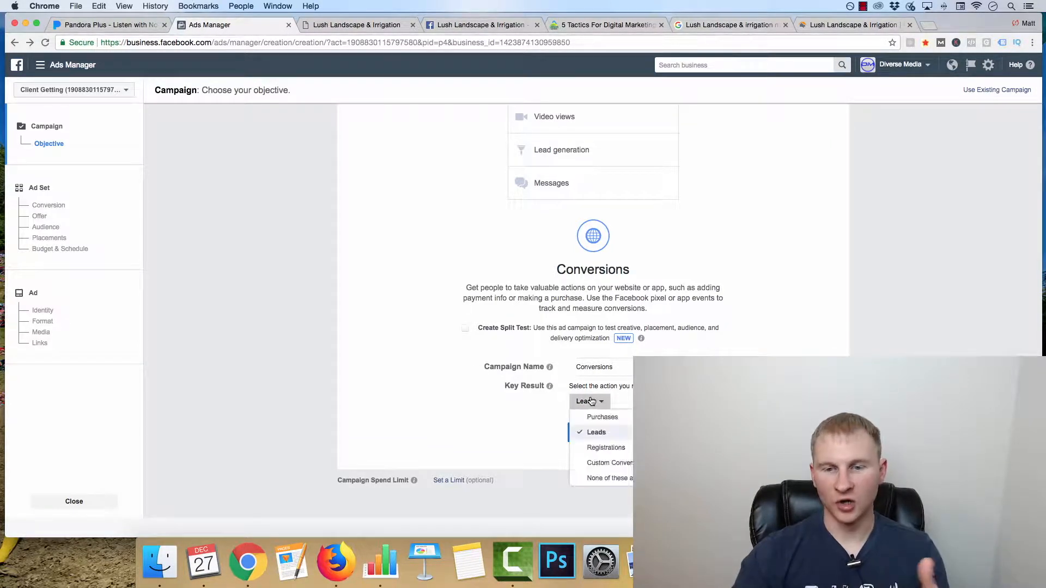
{"action": "left_click", "coordinate": [522, 434]}
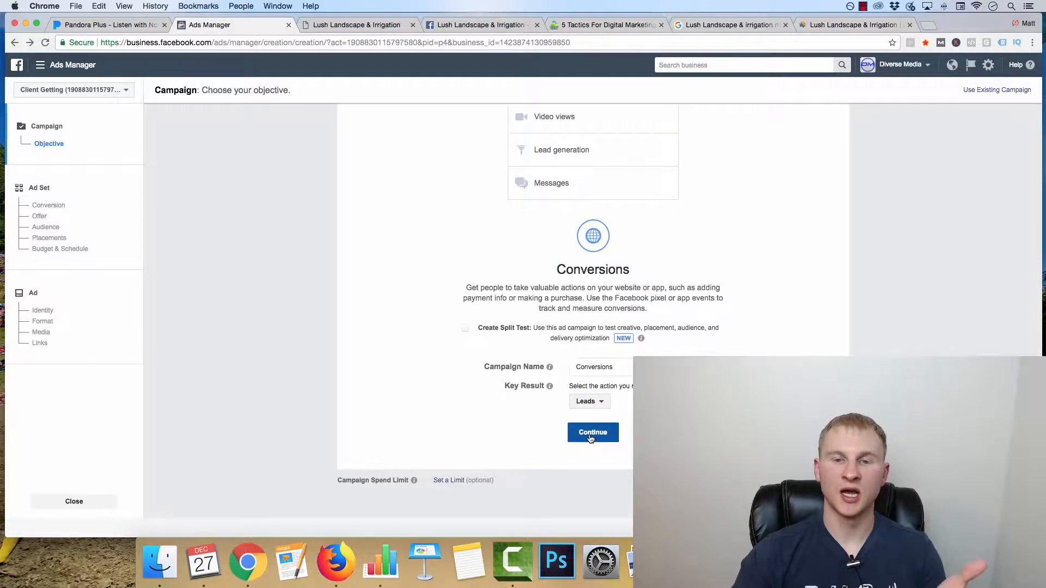
{"action": "left_click", "coordinate": [593, 435]}
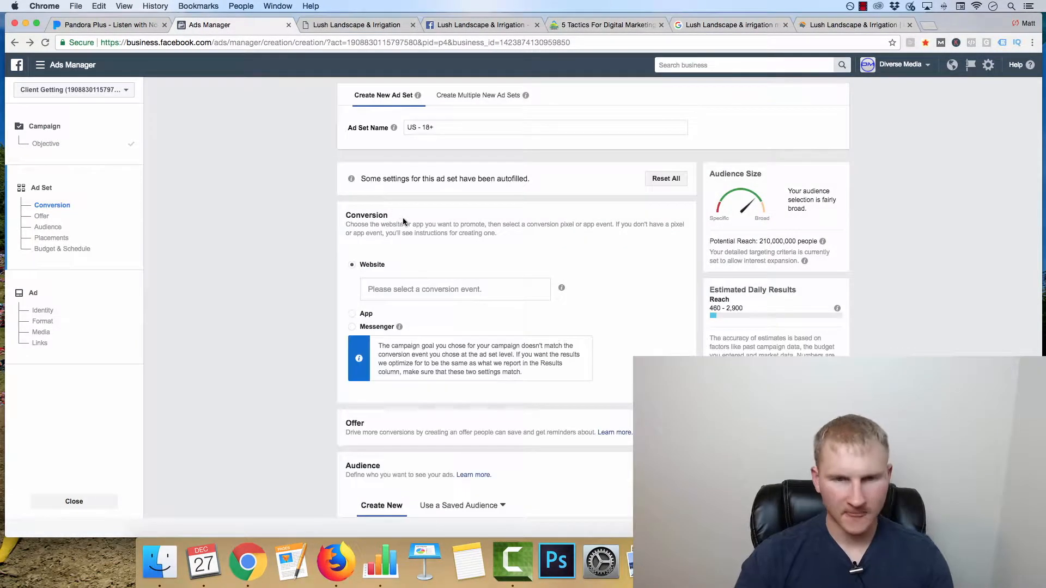
Step: Set the ad set's audience location to Elk River, Minnesota with a 20-mile radius
{"action": "scroll", "coordinate": [410, 290], "scroll_direction": "down", "scroll_amount": 1}
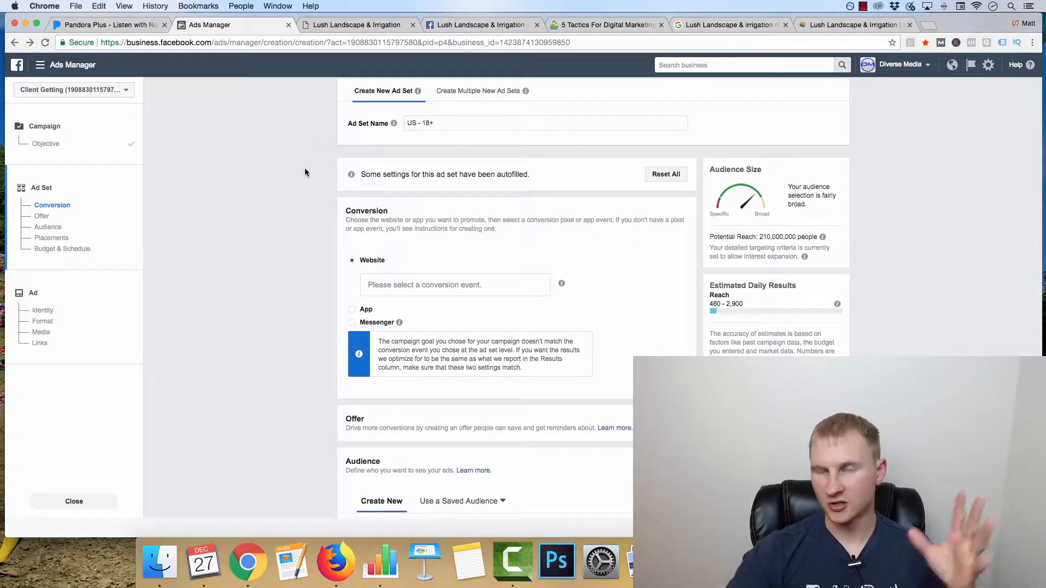
{"action": "scroll", "coordinate": [326, 237], "scroll_direction": "down", "scroll_amount": 5}
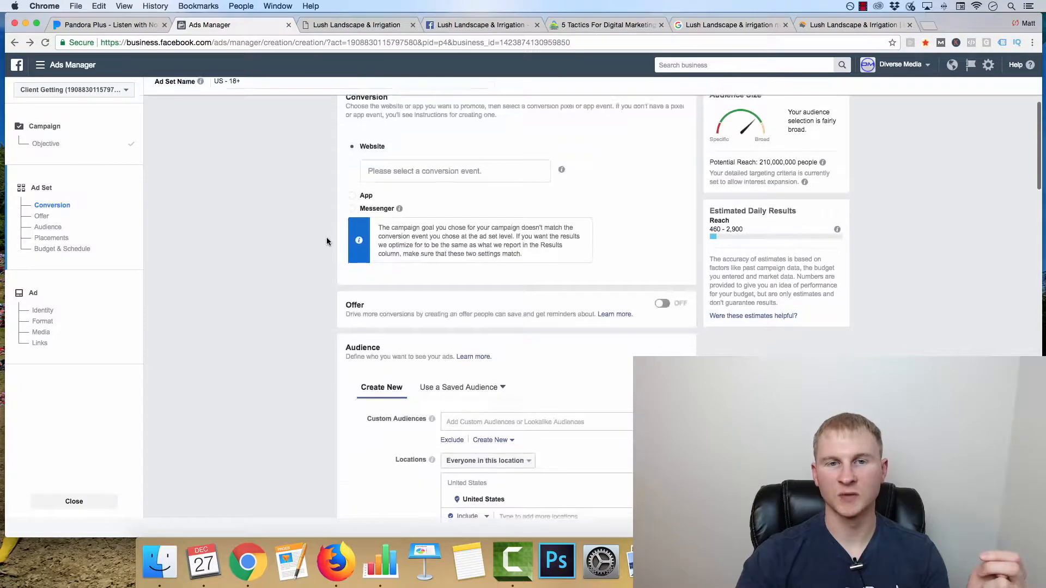
{"action": "scroll", "coordinate": [370, 283], "scroll_direction": "down", "scroll_amount": 3}
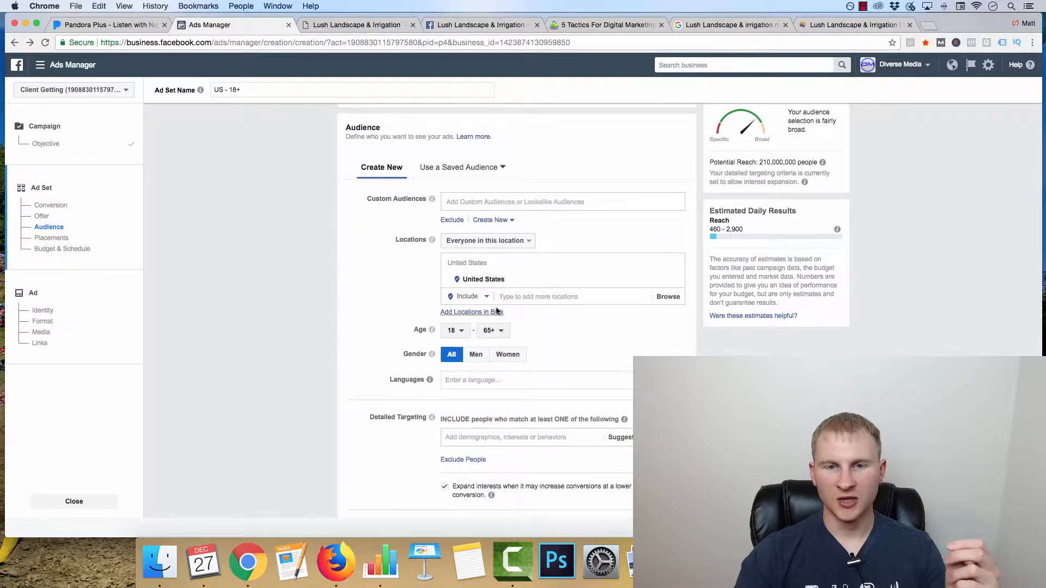
{"action": "left_click", "coordinate": [525, 294]}
{"action": "type", "text": "elk river"}
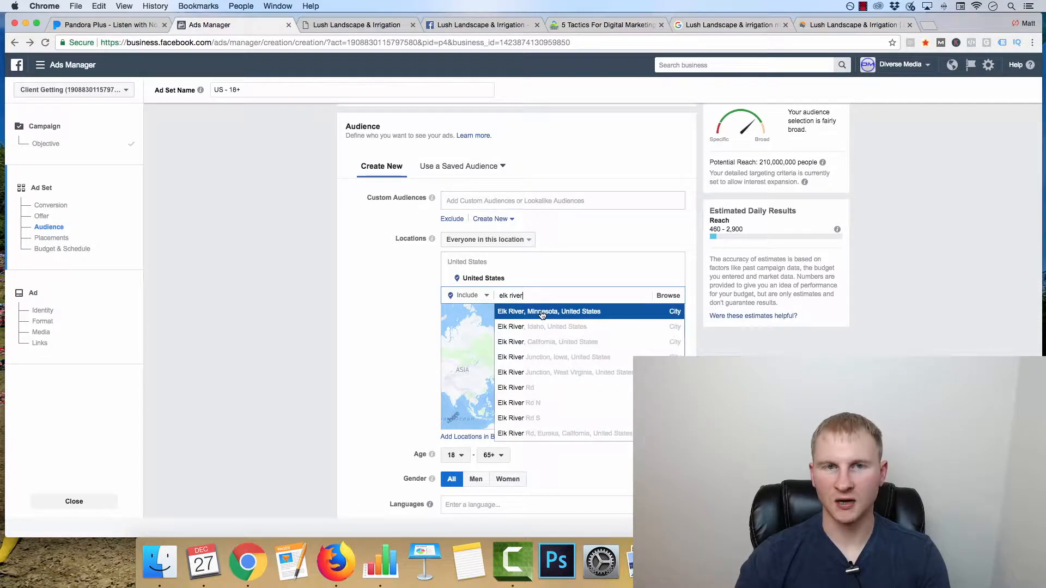
{"action": "left_click", "coordinate": [541, 312]}
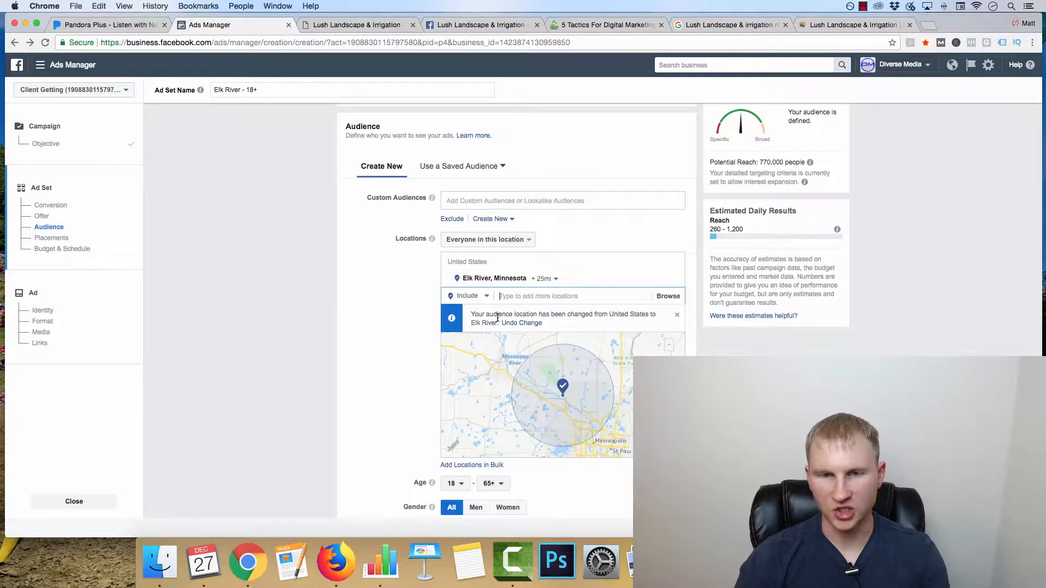
{"action": "left_click", "coordinate": [545, 279]}
{"action": "left_click_drag", "start_coordinate": [562, 327], "coordinate": [560, 329]}
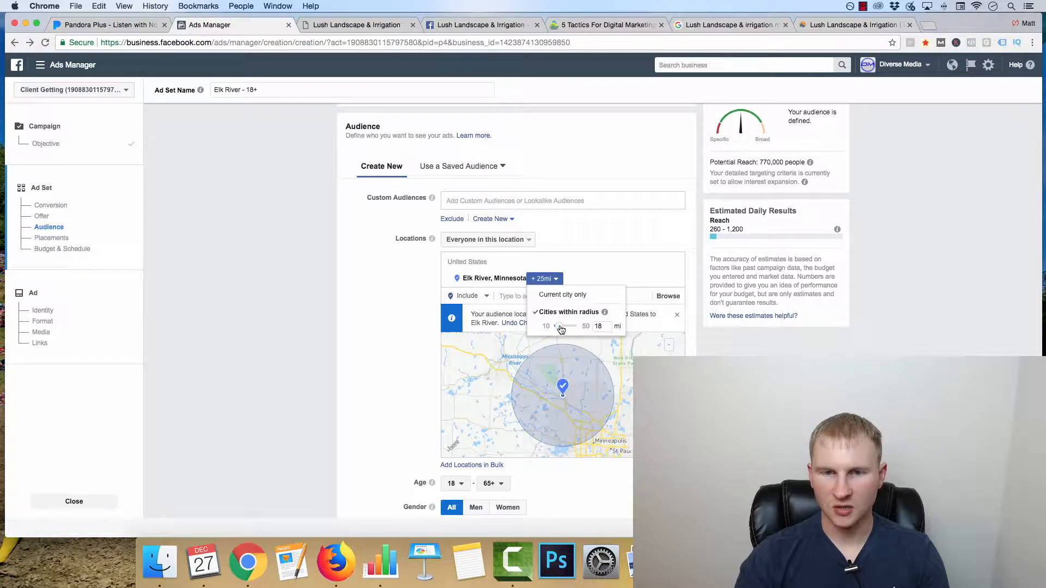
{"action": "left_click_drag", "start_coordinate": [562, 328], "coordinate": [562, 328]}
Step: Add Champlin, Minnesota as a second audience location
{"action": "left_click", "coordinate": [531, 296]}
{"action": "type", "text": "champlin, mn"}
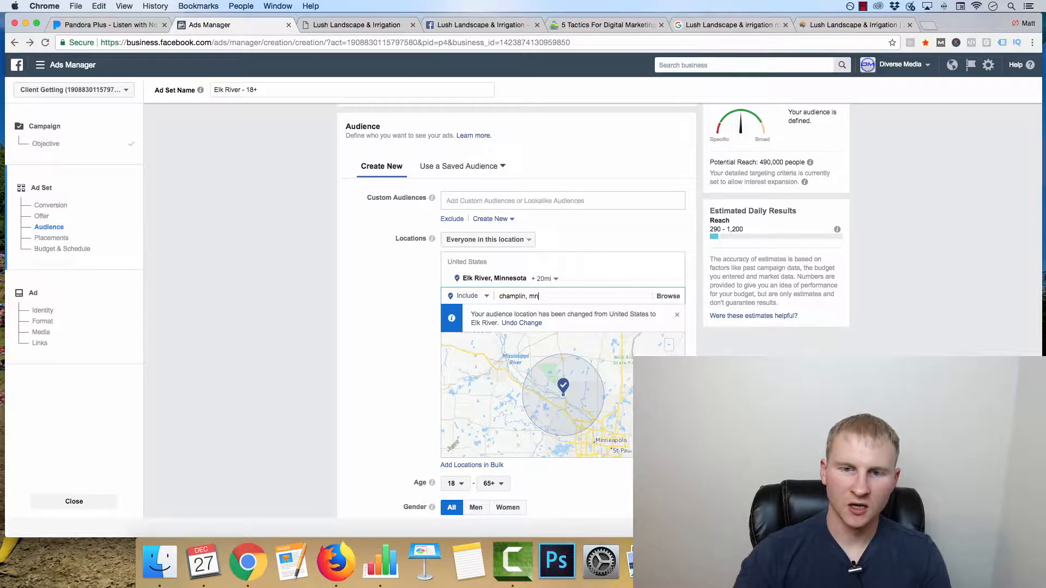
{"action": "left_click", "coordinate": [555, 312]}
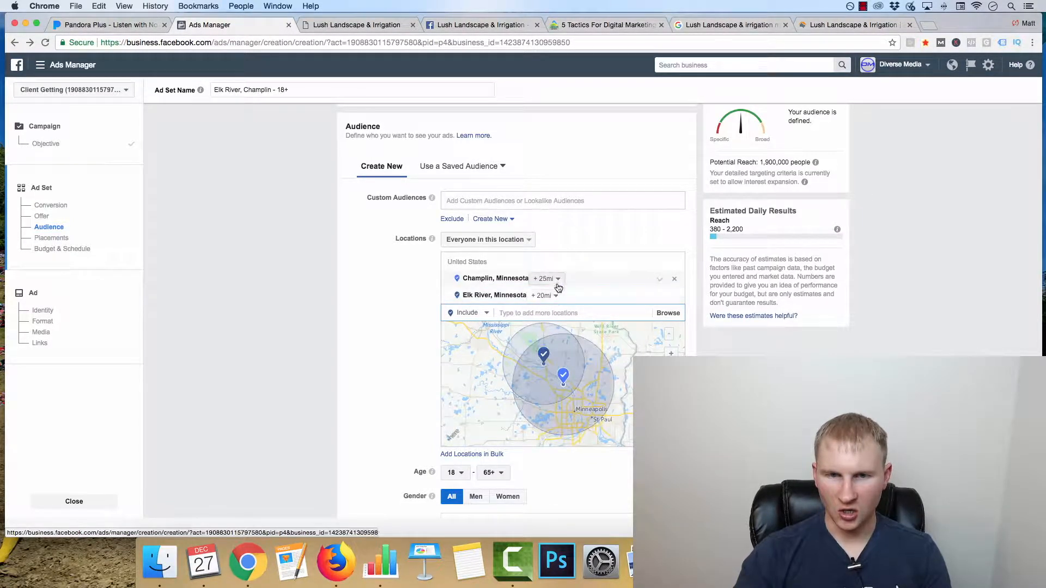
Step: Set the audience's minimum age to 24
{"action": "scroll", "coordinate": [382, 376], "scroll_direction": "down", "scroll_amount": 3}
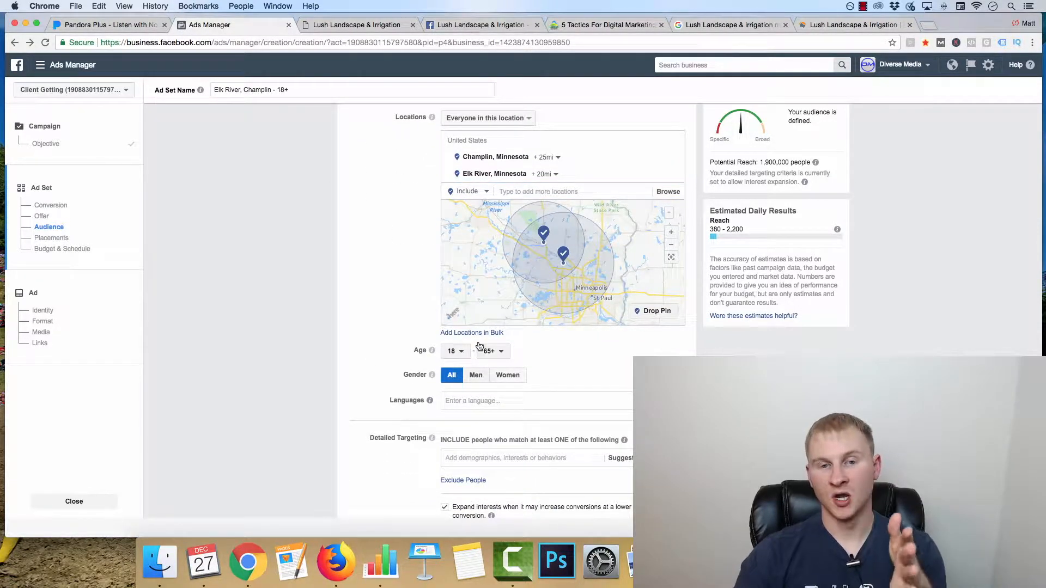
{"action": "left_click", "coordinate": [459, 352]}
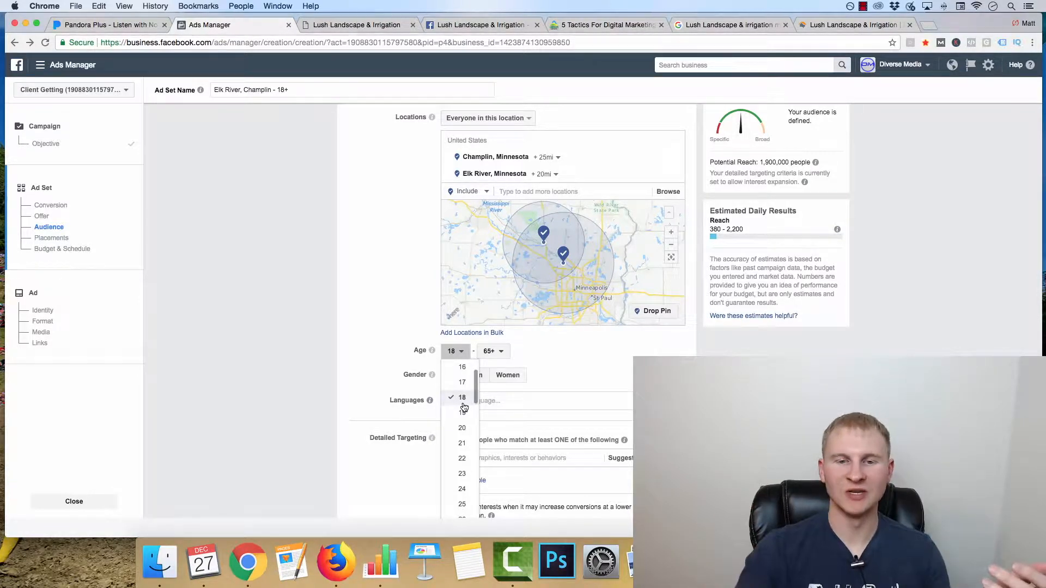
{"action": "scroll", "coordinate": [463, 471], "scroll_direction": "down", "scroll_amount": 1}
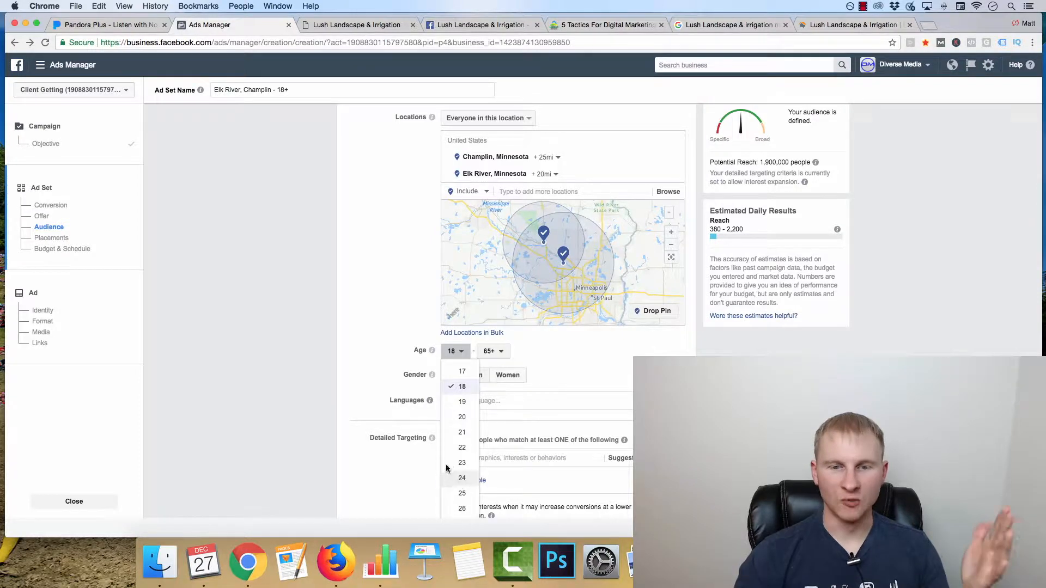
{"action": "left_click", "coordinate": [448, 473]}
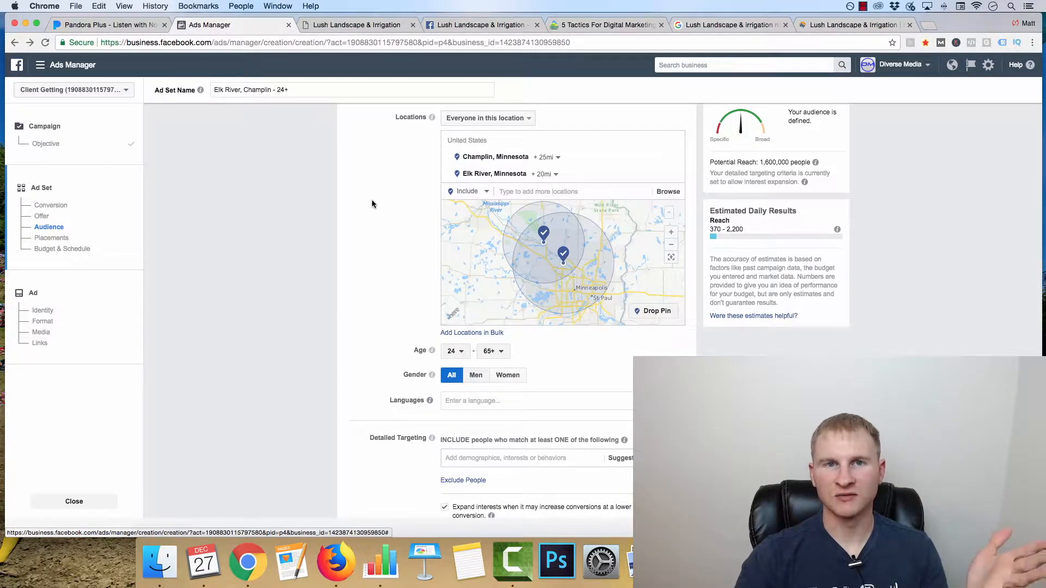
Step: Add Landscaping as an interest in the ad set's detailed targeting
{"action": "scroll", "coordinate": [372, 199], "scroll_direction": "down", "scroll_amount": 5}
{"action": "scroll", "coordinate": [358, 247], "scroll_direction": "down", "scroll_amount": 2}
{"action": "left_click", "coordinate": [452, 175]}
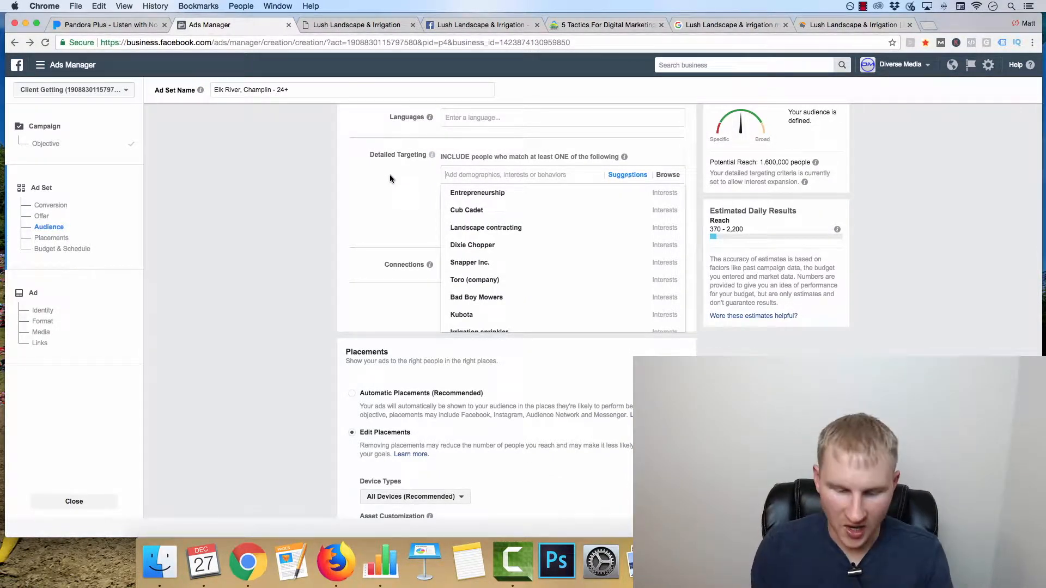
{"action": "scroll", "coordinate": [364, 207], "scroll_direction": "up", "scroll_amount": 2}
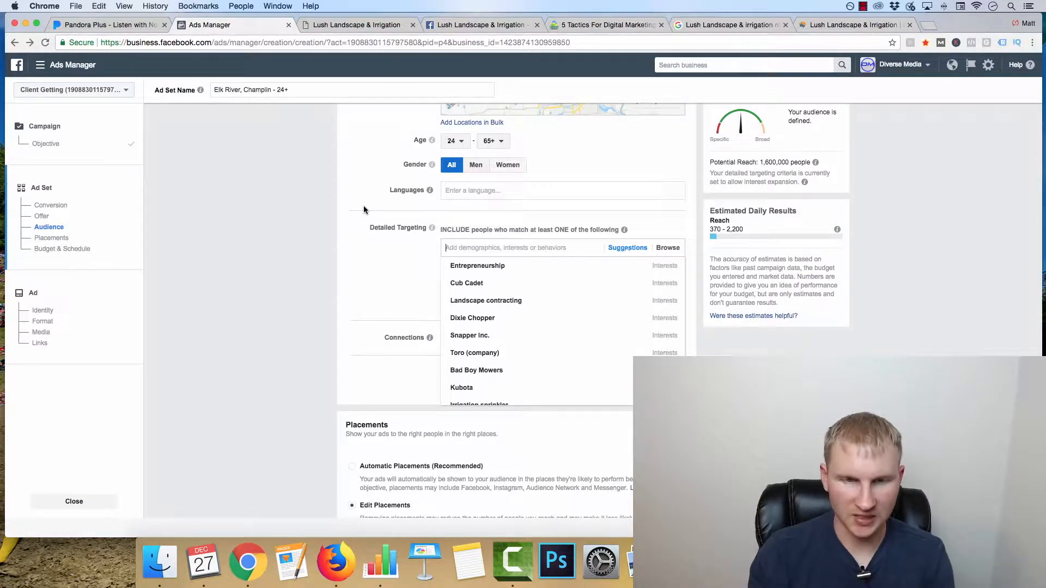
{"action": "type", "text": "landscaping"}
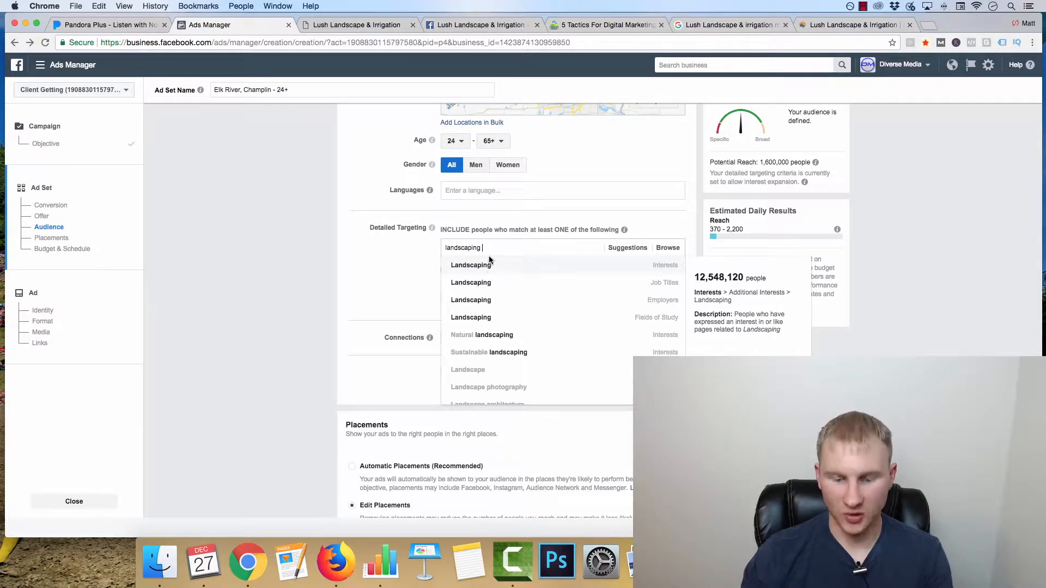
{"action": "left_click", "coordinate": [489, 263]}
{"action": "type", "text": "lawn"}
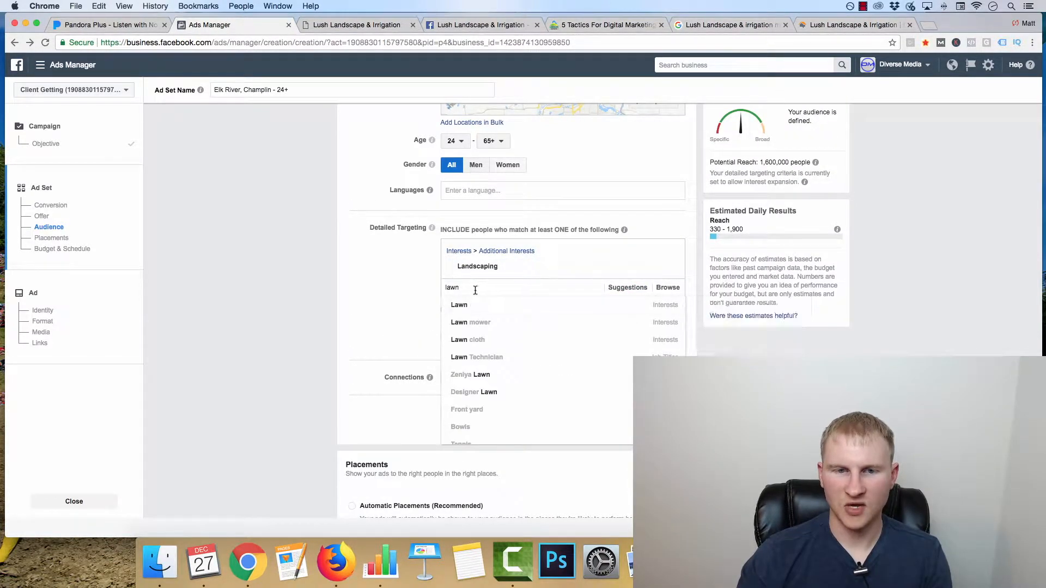
{"action": "left_click_drag", "start_coordinate": [472, 288], "coordinate": [409, 288]}
{"action": "key", "text": "BackSpace"}
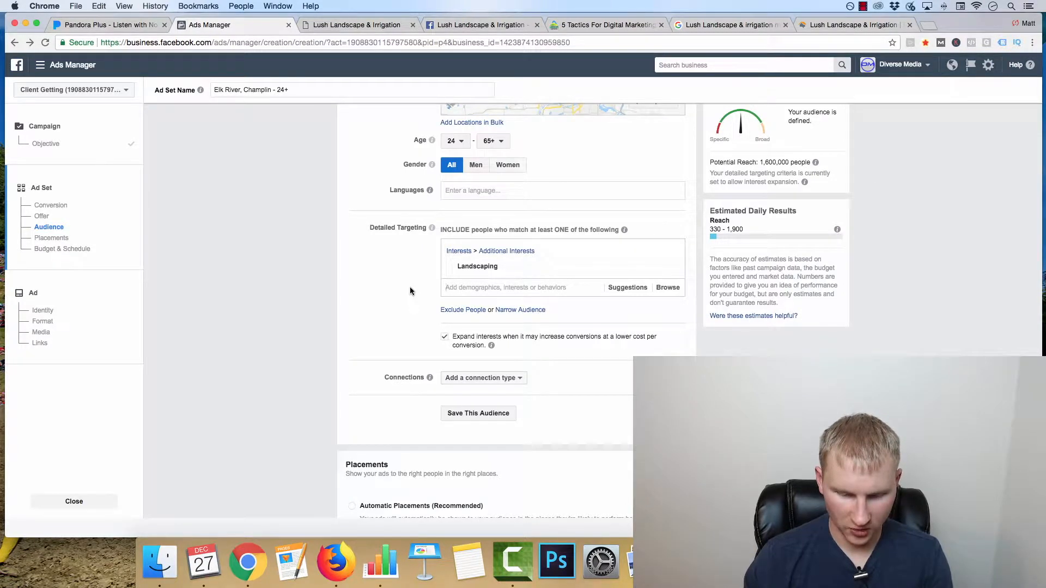
Step: Add Landscape design as a second interest in the detailed targeting
{"action": "type", "text": "lands"}
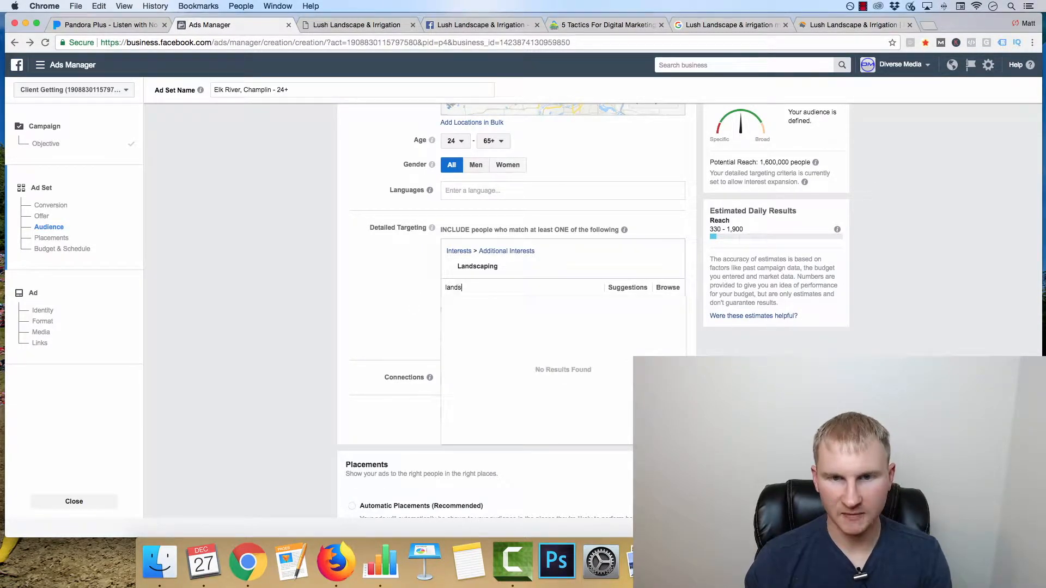
{"action": "type", "text": "cape design"}
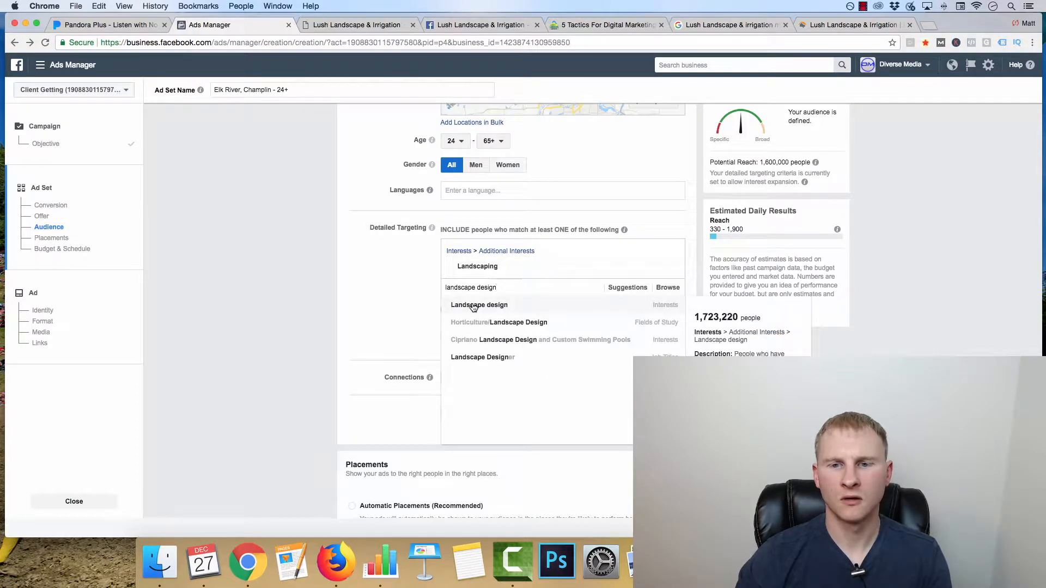
{"action": "left_click", "coordinate": [473, 305]}
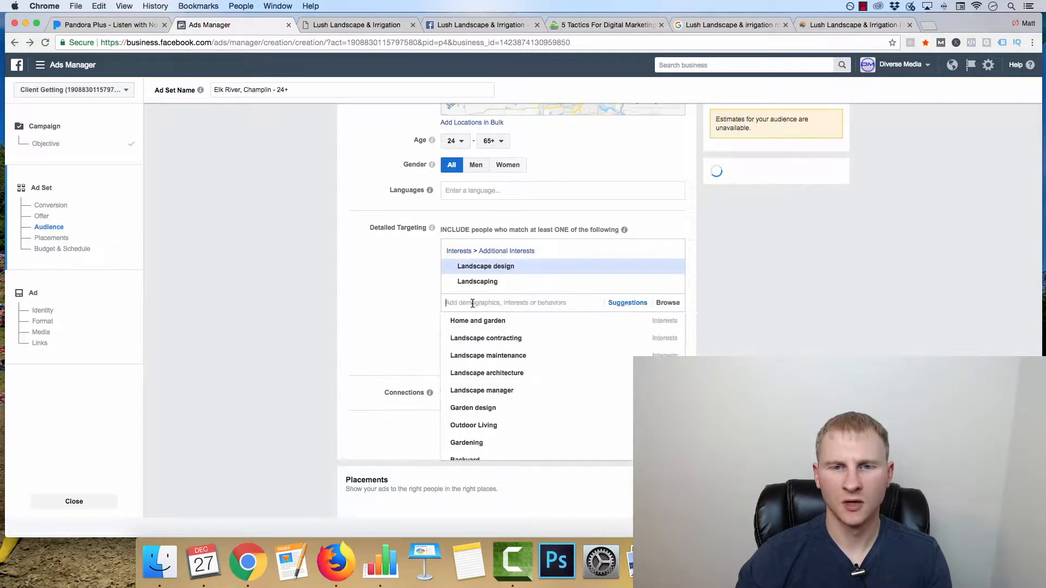
Step: Add the suggested interests Home and garden and Backyard to the detailed targeting
{"action": "left_click", "coordinate": [626, 307]}
{"action": "left_click", "coordinate": [539, 321]}
{"action": "left_click", "coordinate": [627, 317]}
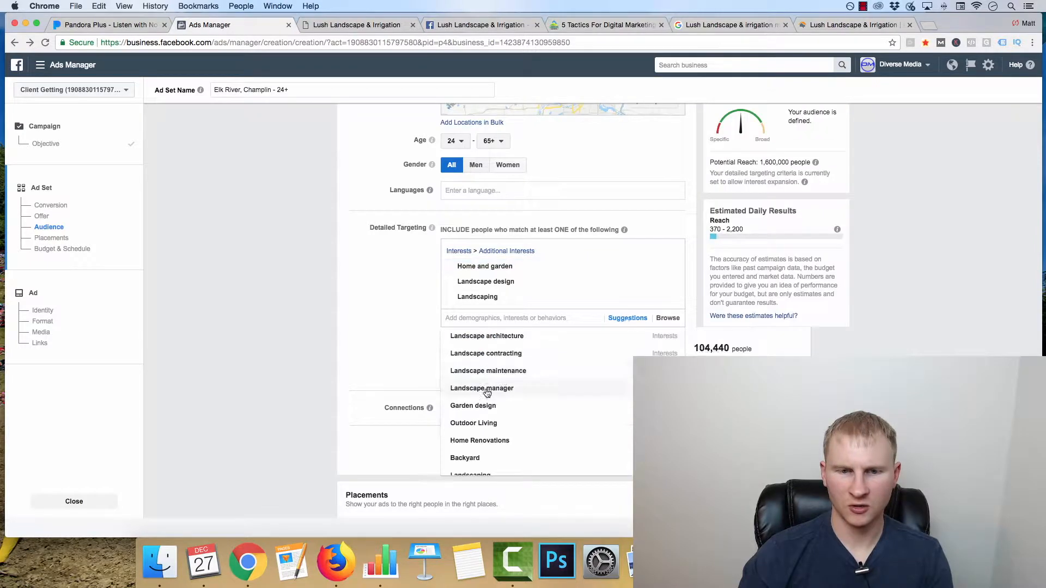
{"action": "scroll", "coordinate": [516, 420], "scroll_direction": "down", "scroll_amount": 1}
{"action": "left_click", "coordinate": [492, 439]}
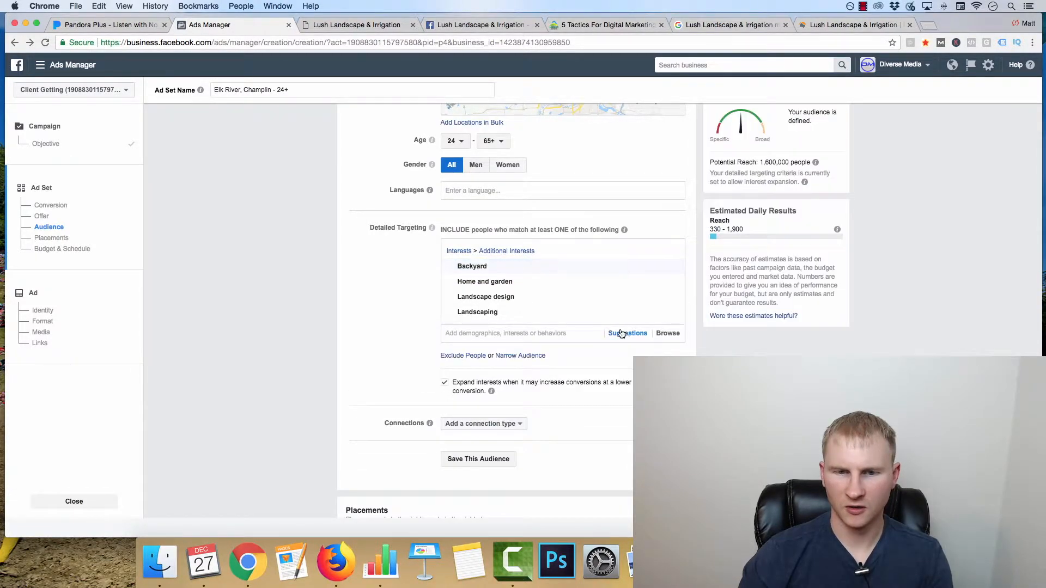
Step: Add the suggested interests Garden design and Patio to the detailed targeting
{"action": "left_click", "coordinate": [622, 334]}
{"action": "scroll", "coordinate": [495, 442], "scroll_direction": "down", "scroll_amount": 1}
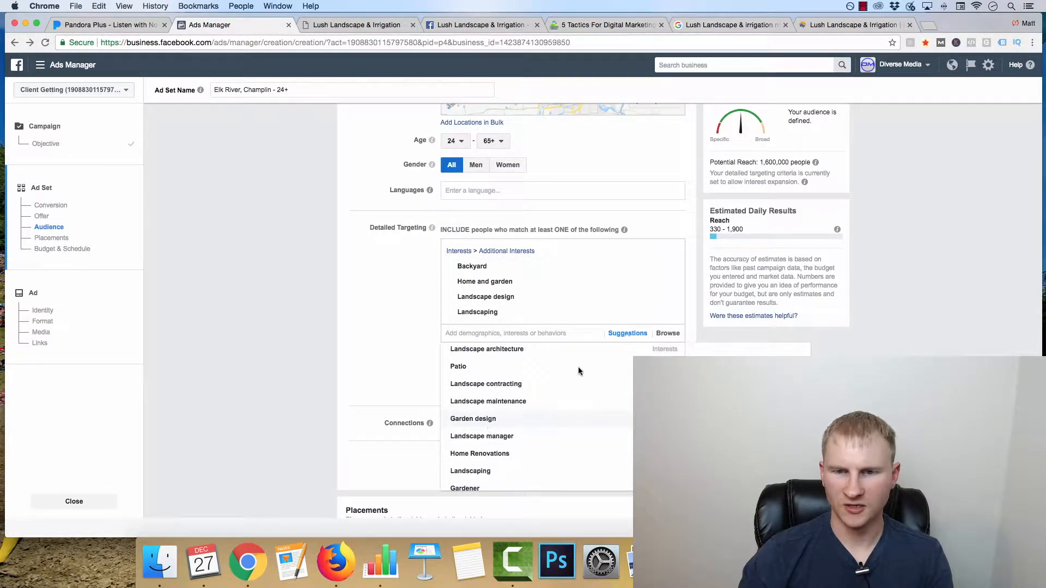
{"action": "left_click", "coordinate": [523, 418]}
{"action": "left_click", "coordinate": [627, 348]}
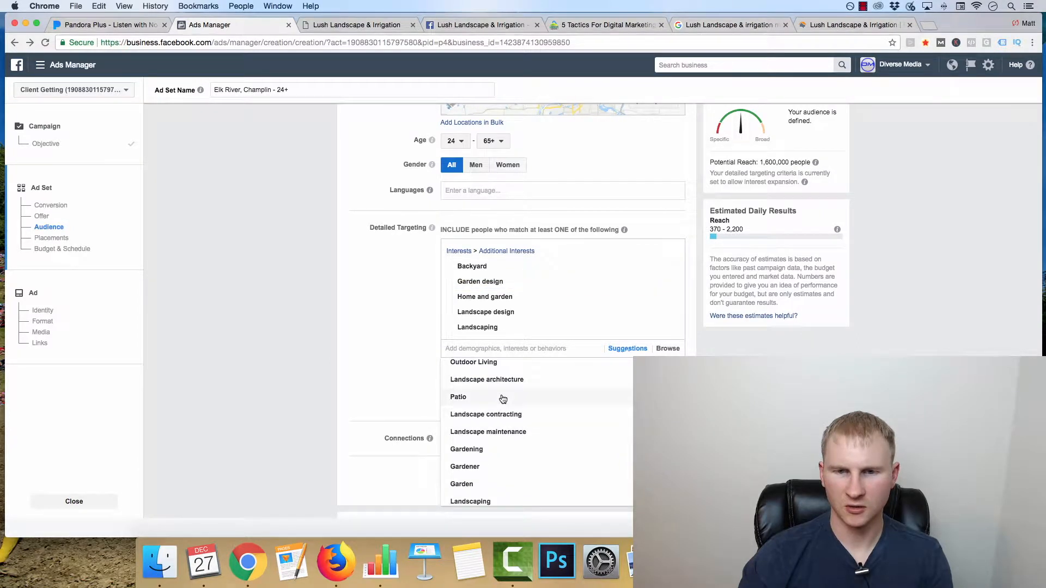
{"action": "left_click", "coordinate": [503, 399]}
Step: Look through the remaining suggested interests for further landscaping-related targeting
{"action": "left_click", "coordinate": [620, 363]}
{"action": "scroll", "coordinate": [500, 419], "scroll_direction": "down", "scroll_amount": 2}
{"action": "scroll", "coordinate": [500, 421], "scroll_direction": "down", "scroll_amount": 5}
{"action": "scroll", "coordinate": [492, 473], "scroll_direction": "up", "scroll_amount": 1}
{"action": "scroll", "coordinate": [488, 461], "scroll_direction": "down", "scroll_amount": 1}
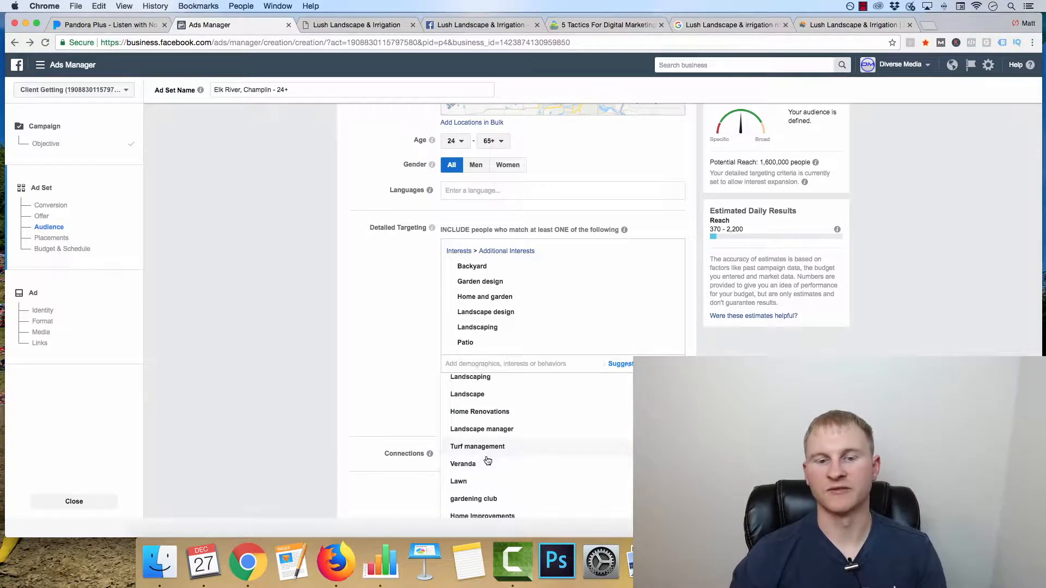
{"action": "left_click", "coordinate": [394, 411]}
Step: Narrow the audience with an additional must-also-match group and turn off interest expansion
{"action": "left_click", "coordinate": [509, 386]}
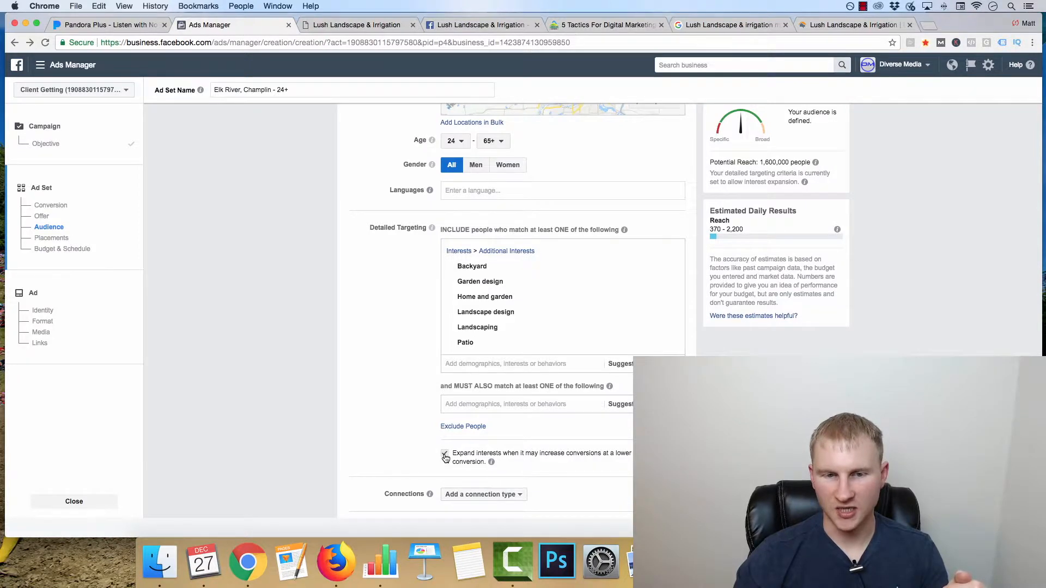
{"action": "left_click", "coordinate": [445, 454]}
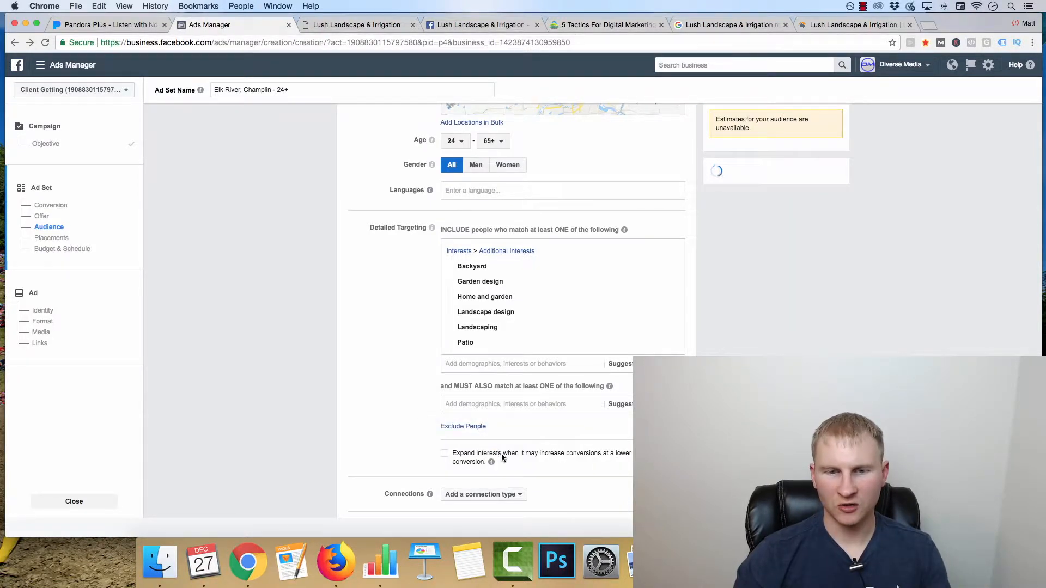
Step: Require an income match in the narrowing group, adding the brackets $50,000 - $74,999 and $75,000 - $99,999
{"action": "left_click", "coordinate": [500, 404]}
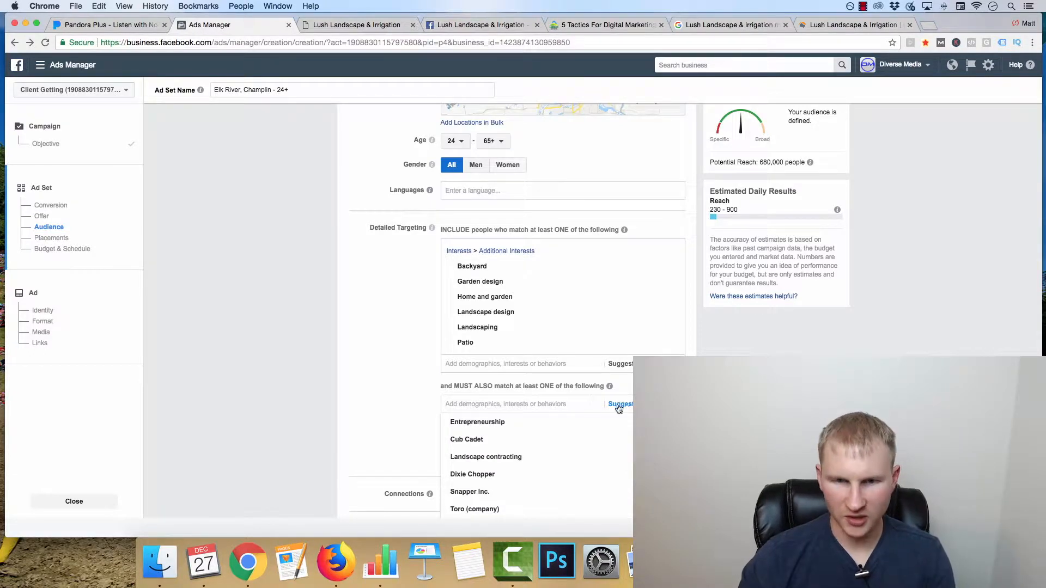
{"action": "type", "text": "income"}
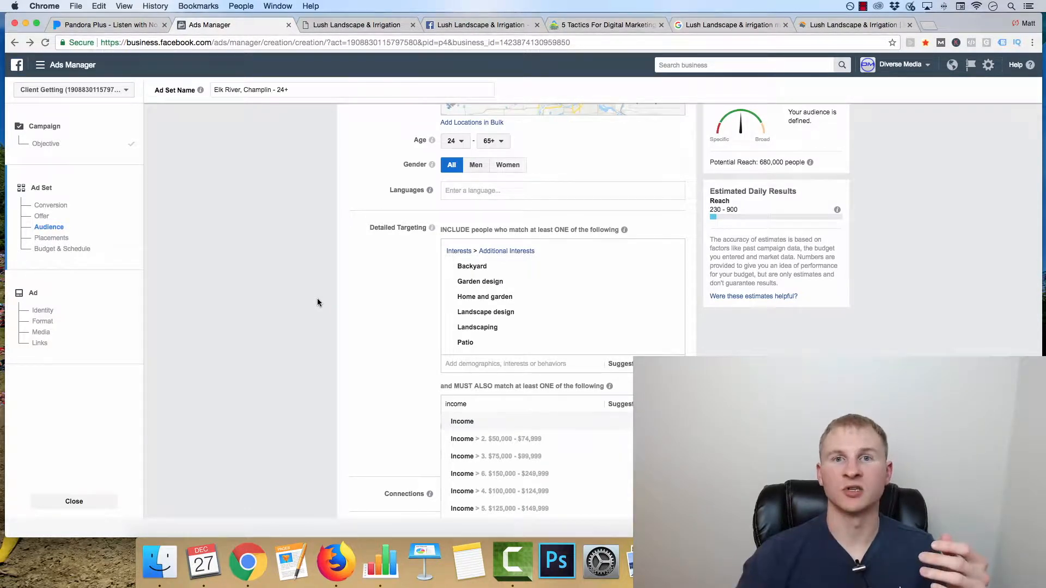
{"action": "scroll", "coordinate": [319, 302], "scroll_direction": "down", "scroll_amount": 3}
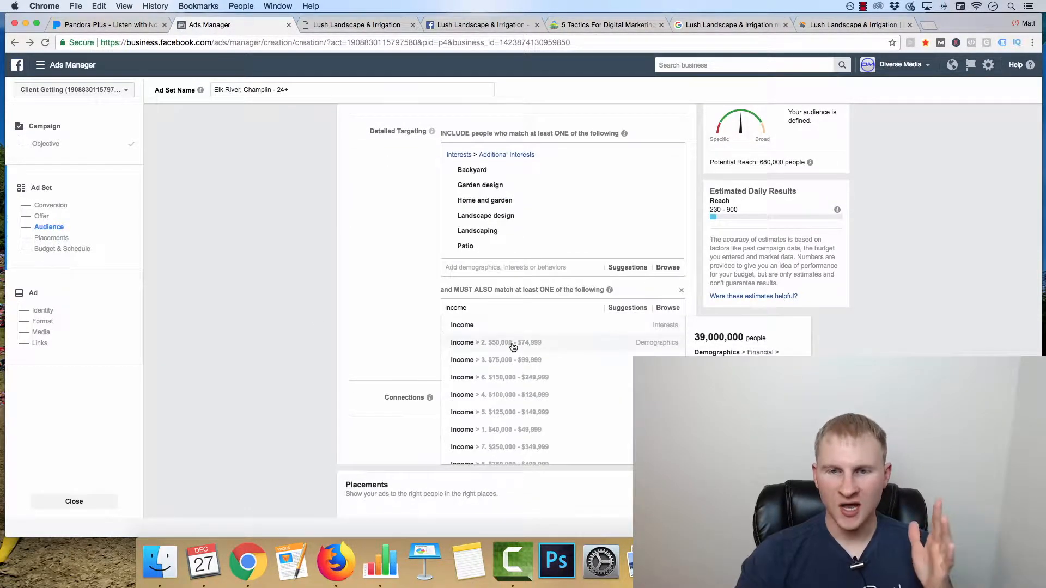
{"action": "left_click", "coordinate": [513, 343]}
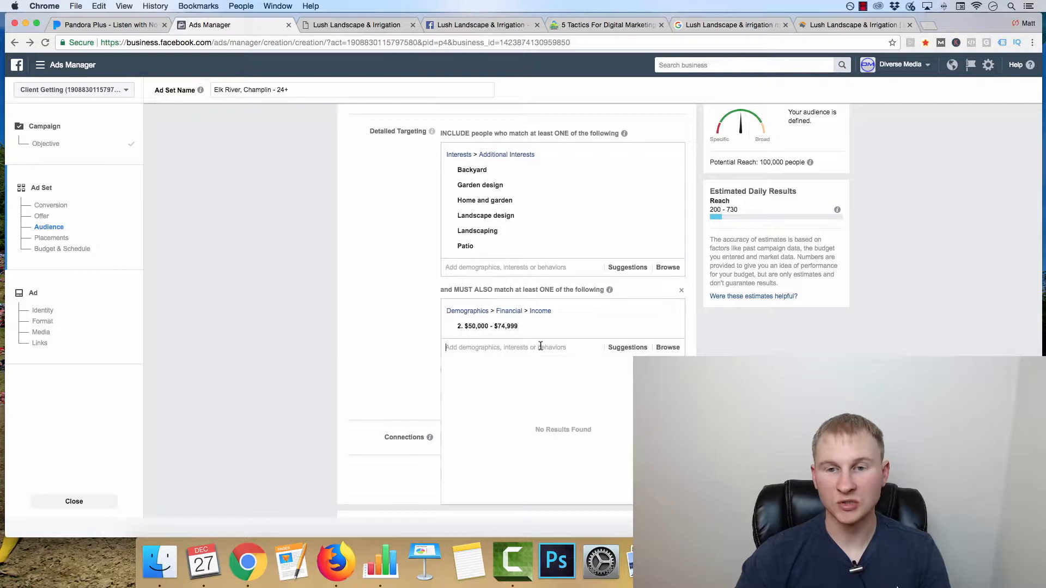
{"action": "left_click", "coordinate": [618, 349]}
{"action": "left_click", "coordinate": [515, 370]}
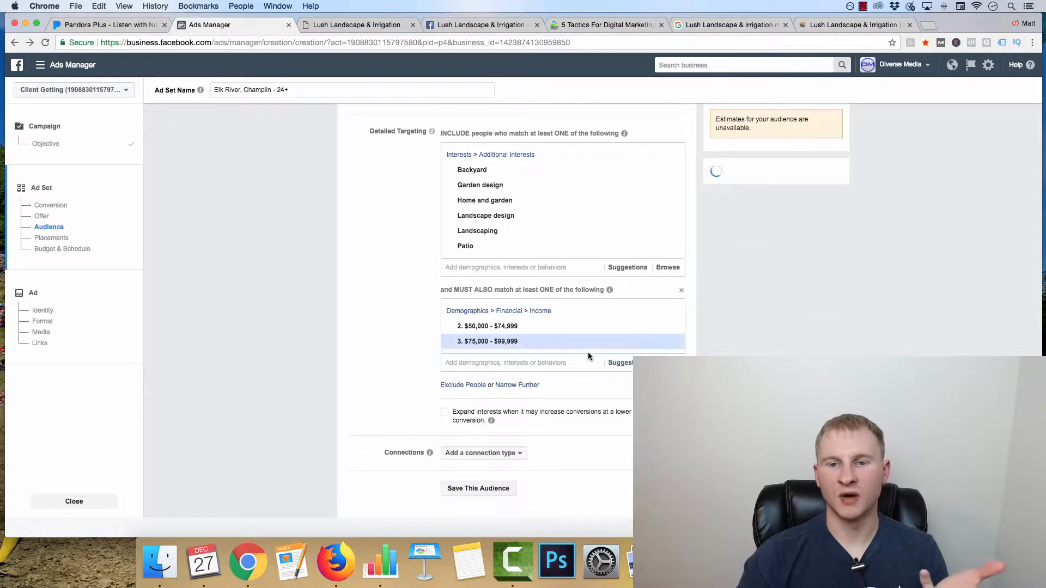
Step: Add the income brackets $100,000 - $124,999 and $125,000 - $149,999 to the narrowing group
{"action": "left_click", "coordinate": [569, 363]}
{"action": "left_click", "coordinate": [627, 364]}
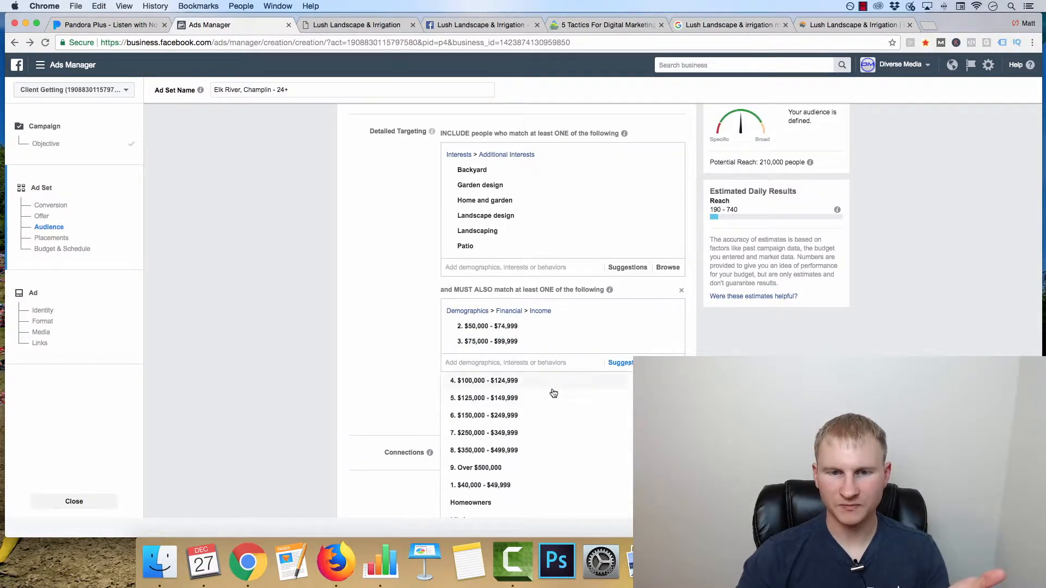
{"action": "left_click", "coordinate": [529, 385]}
{"action": "left_click", "coordinate": [531, 375]}
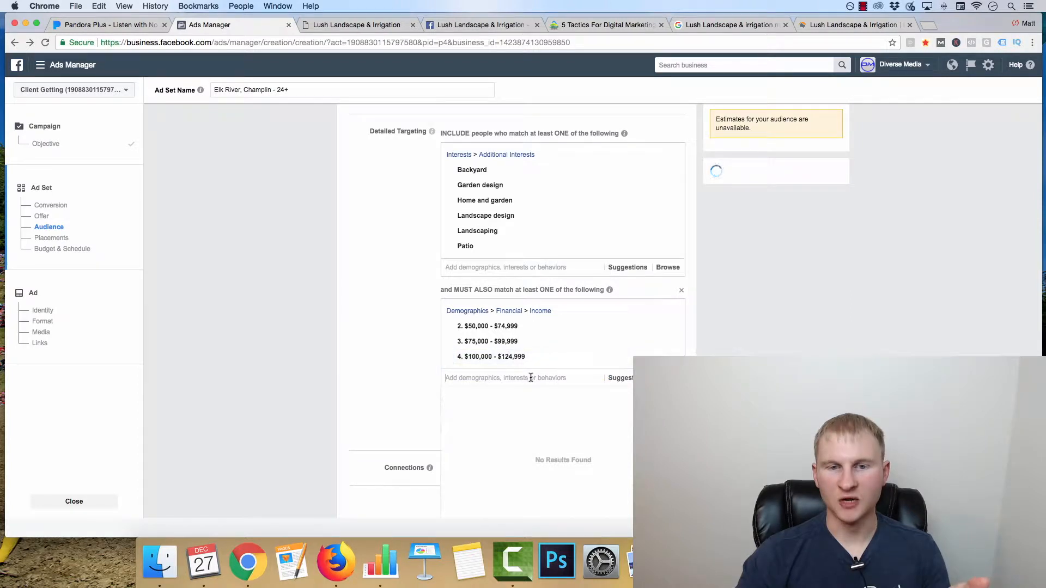
{"action": "scroll", "coordinate": [615, 381], "scroll_direction": "down", "scroll_amount": 3}
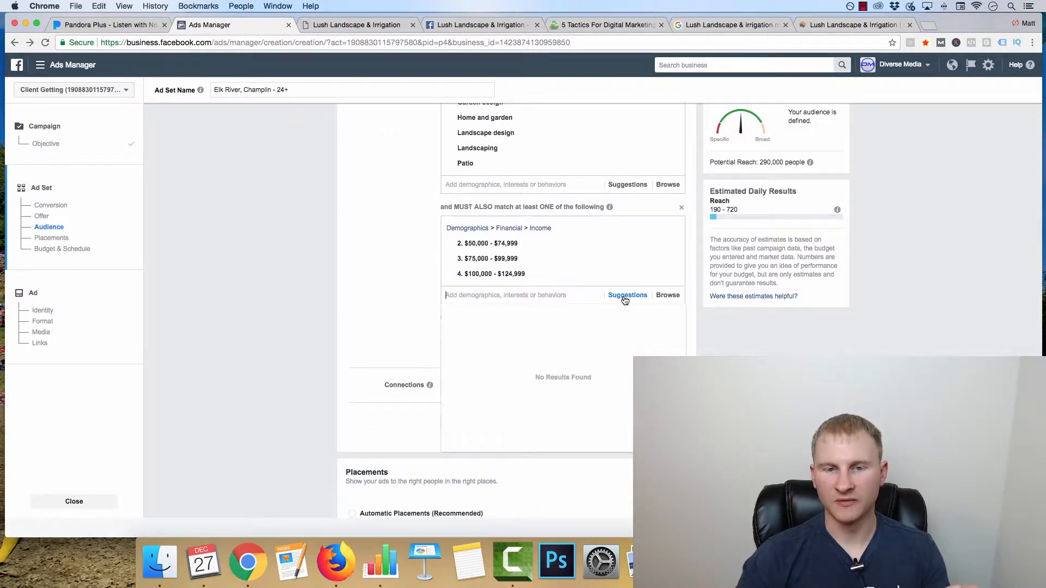
{"action": "left_click", "coordinate": [626, 296]}
{"action": "left_click", "coordinate": [512, 321]}
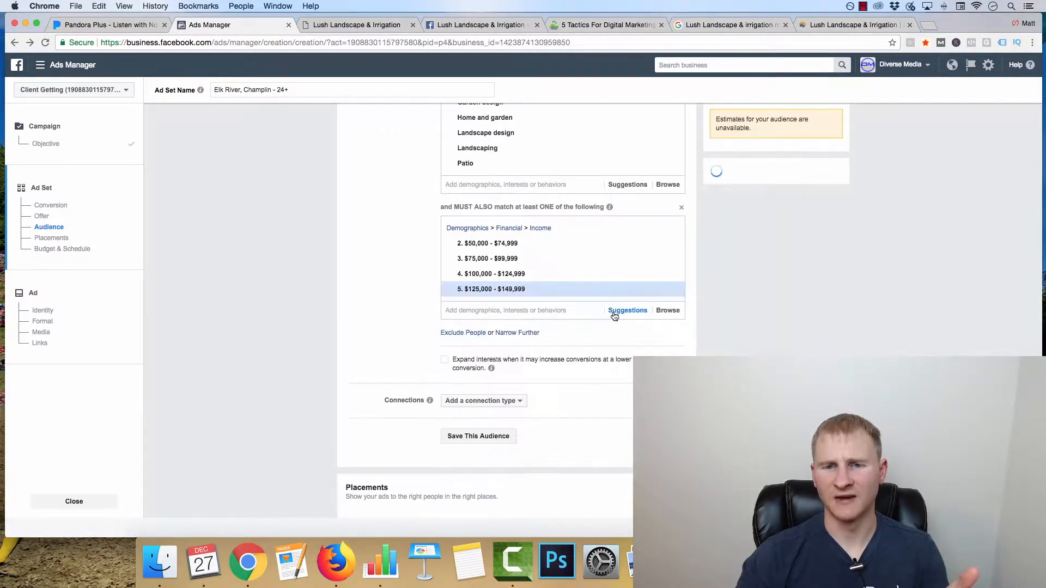
Step: Add the income brackets $150,000 - $249,999 and $250,000 - $349,999 to the narrowing group
{"action": "left_click", "coordinate": [625, 311]}
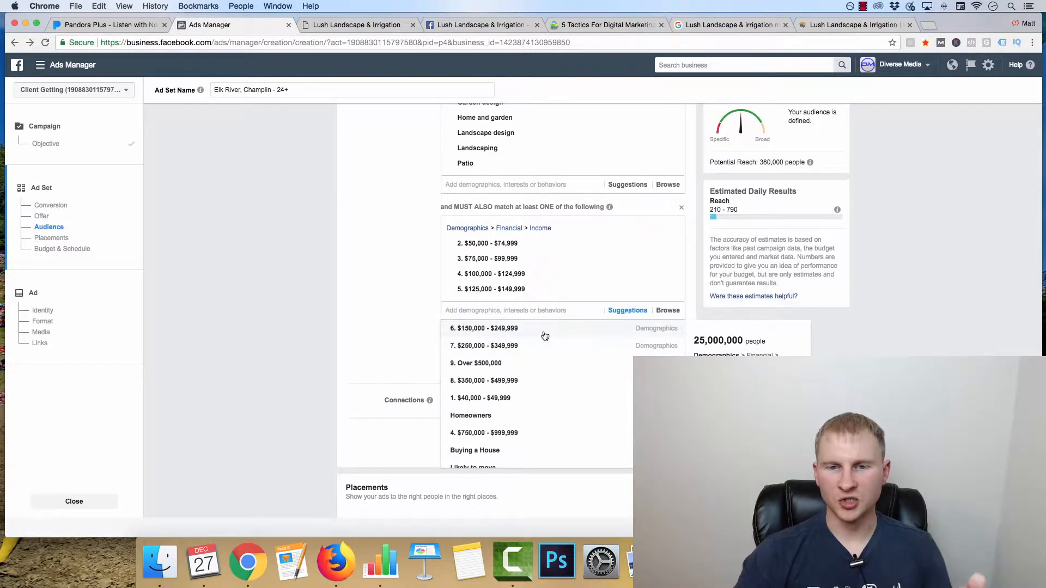
{"action": "left_click", "coordinate": [543, 332]}
{"action": "left_click", "coordinate": [627, 326]}
{"action": "left_click", "coordinate": [517, 345]}
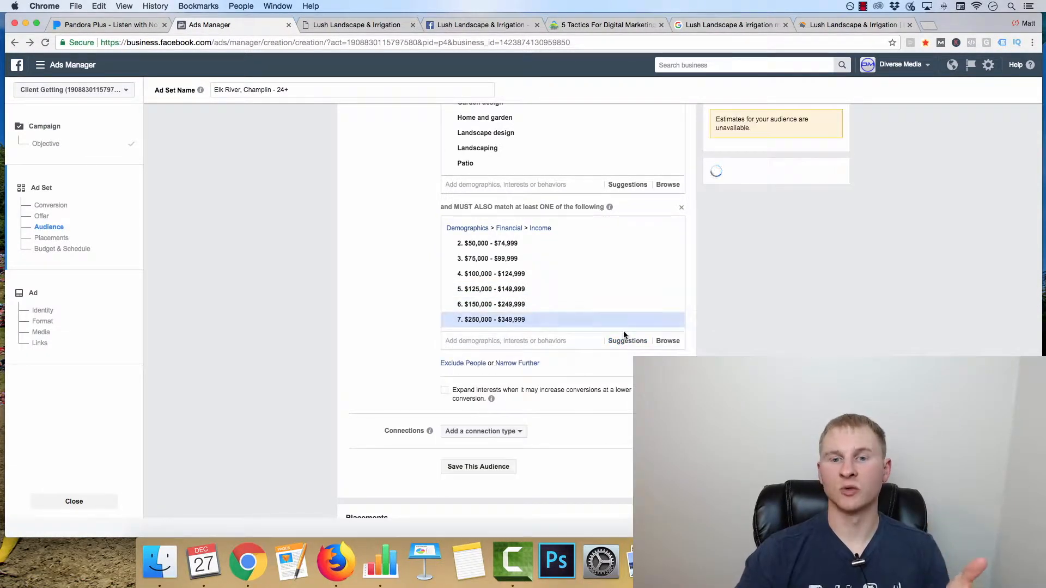
Step: Add the income brackets Over $500,000 and $350,000 - $499,999 to the narrowing group
{"action": "left_click", "coordinate": [627, 342]}
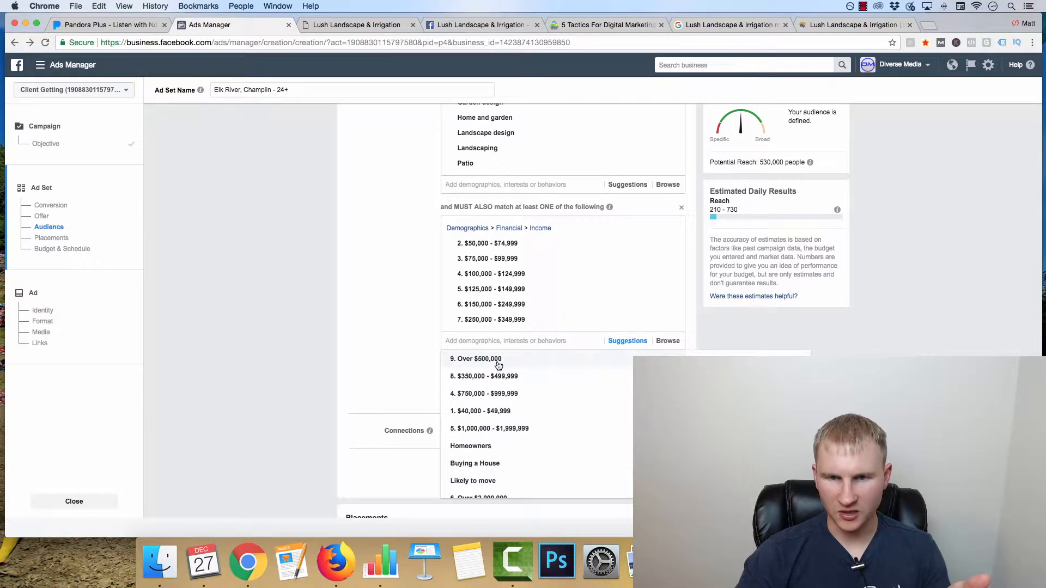
{"action": "left_click", "coordinate": [621, 357]}
{"action": "left_click", "coordinate": [626, 358]}
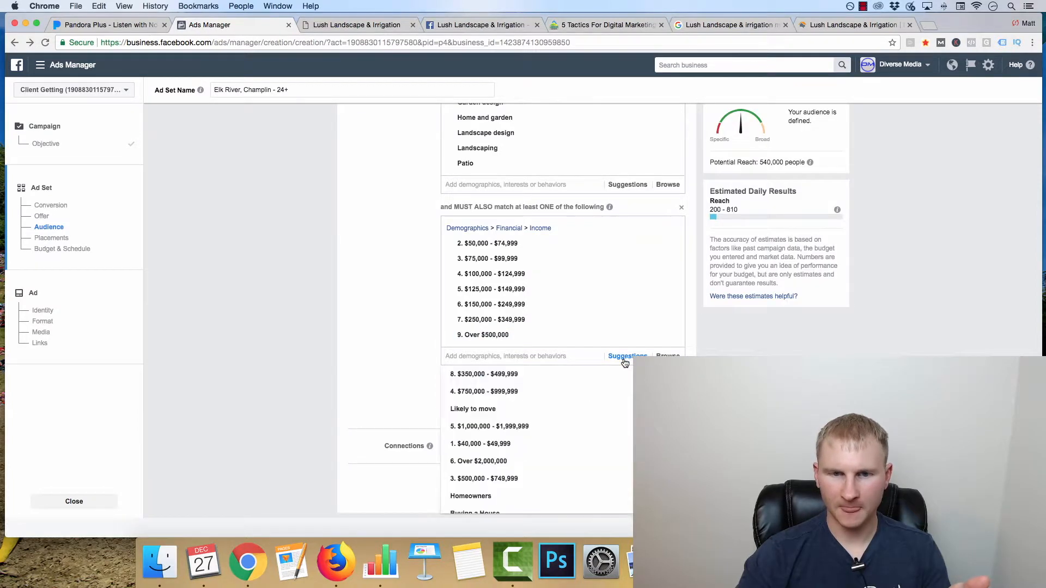
{"action": "left_click", "coordinate": [543, 376]}
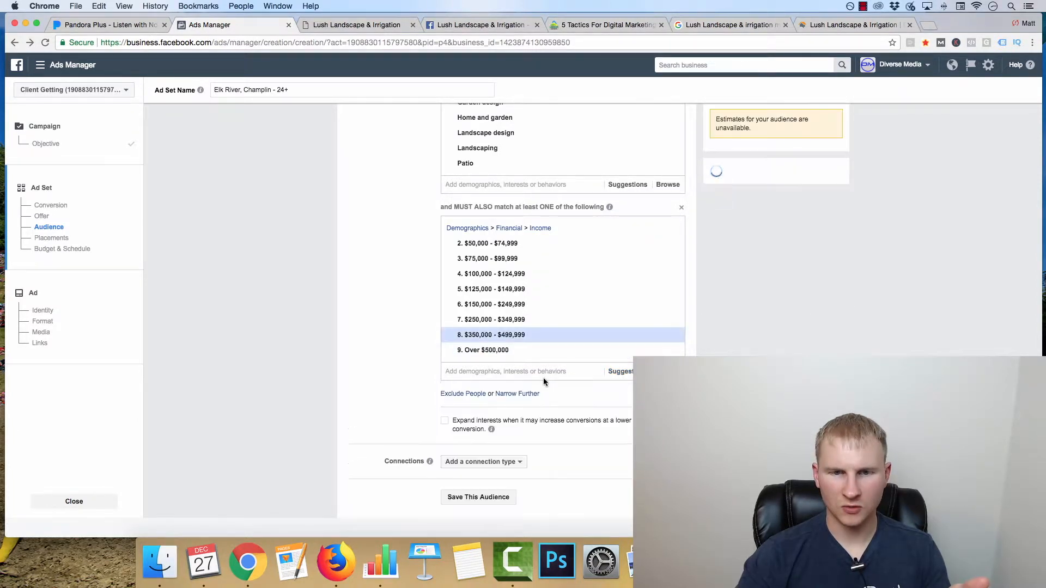
Step: Narrow the audience further with another must-also-match group containing the Homeowners demographic
{"action": "scroll", "coordinate": [329, 345], "scroll_direction": "up", "scroll_amount": 1}
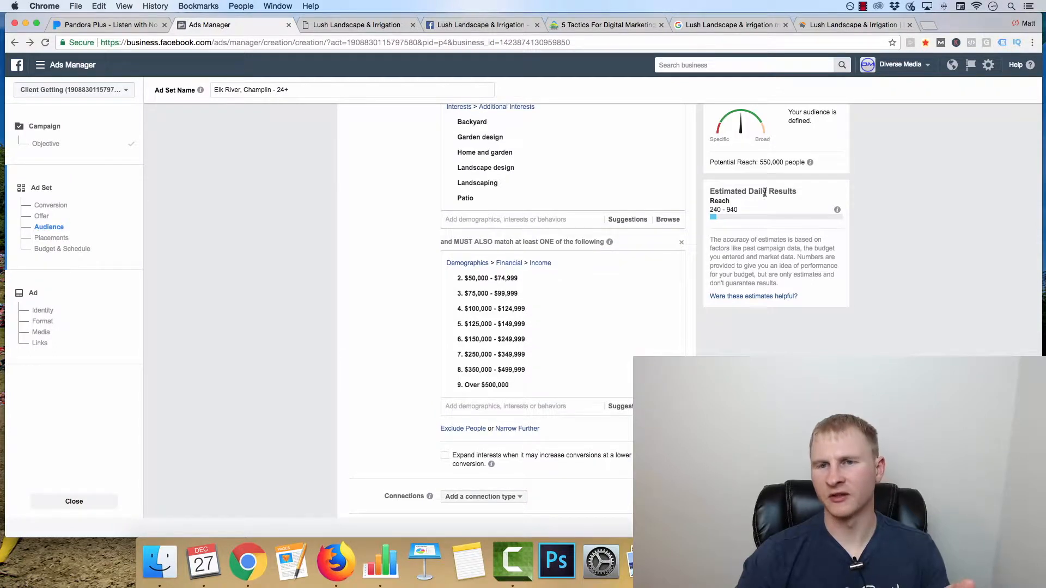
{"action": "scroll", "coordinate": [494, 359], "scroll_direction": "up", "scroll_amount": 1}
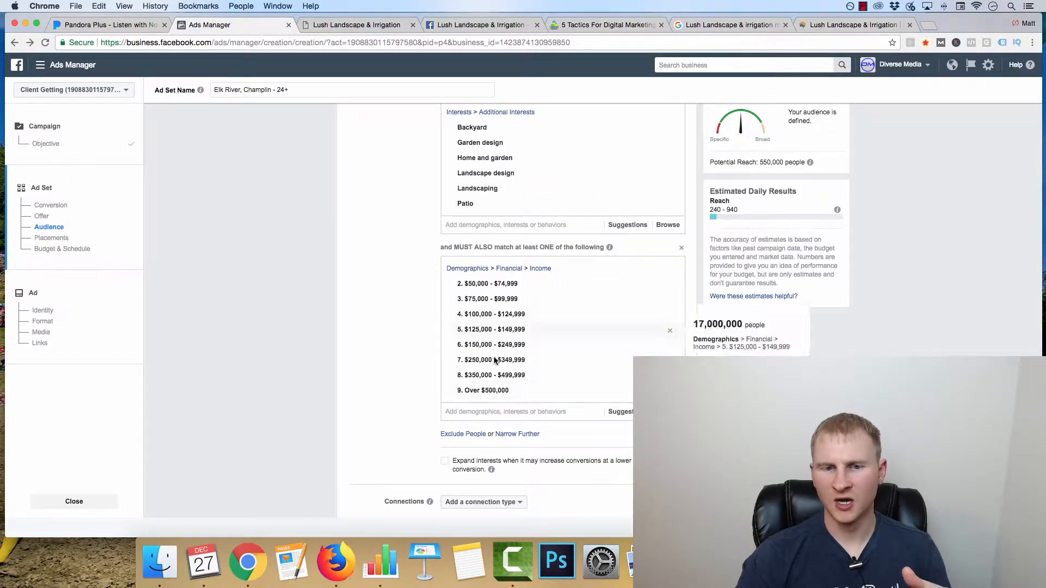
{"action": "left_click", "coordinate": [509, 434]}
{"action": "left_click", "coordinate": [495, 446]}
{"action": "type", "text": "home"}
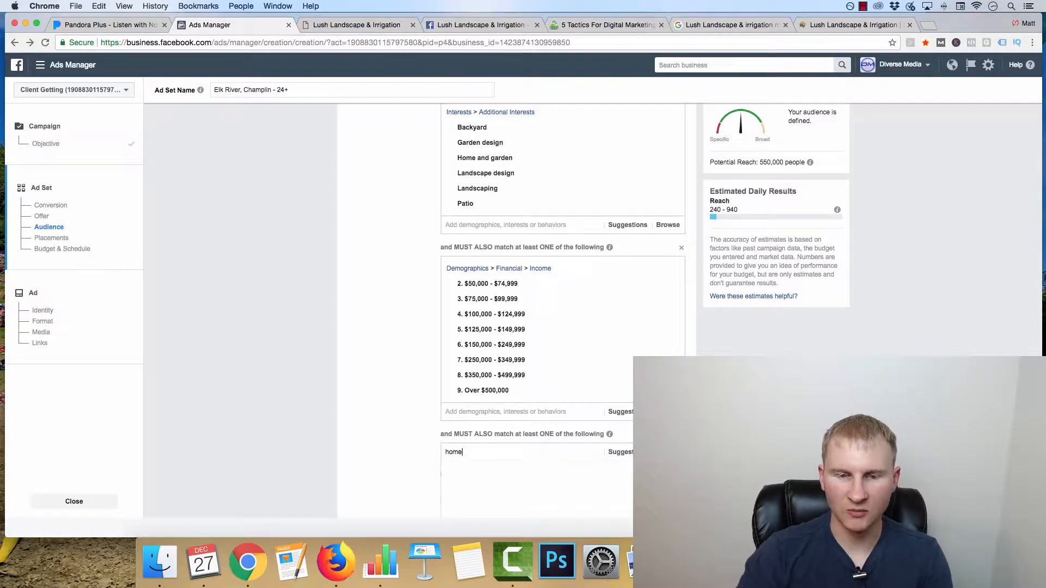
{"action": "type", "text": "owners"}
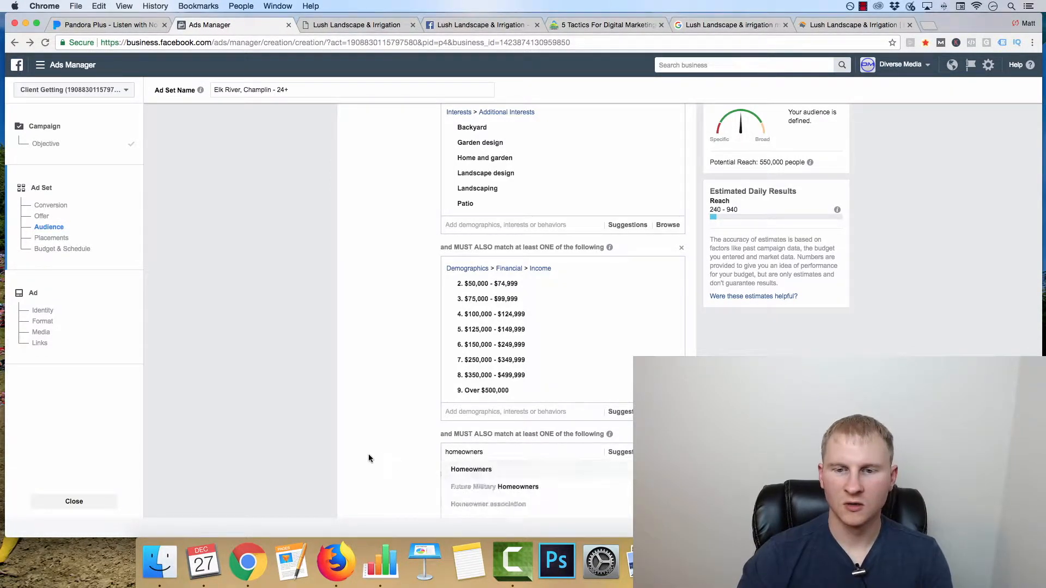
{"action": "scroll", "coordinate": [368, 453], "scroll_direction": "down", "scroll_amount": 4}
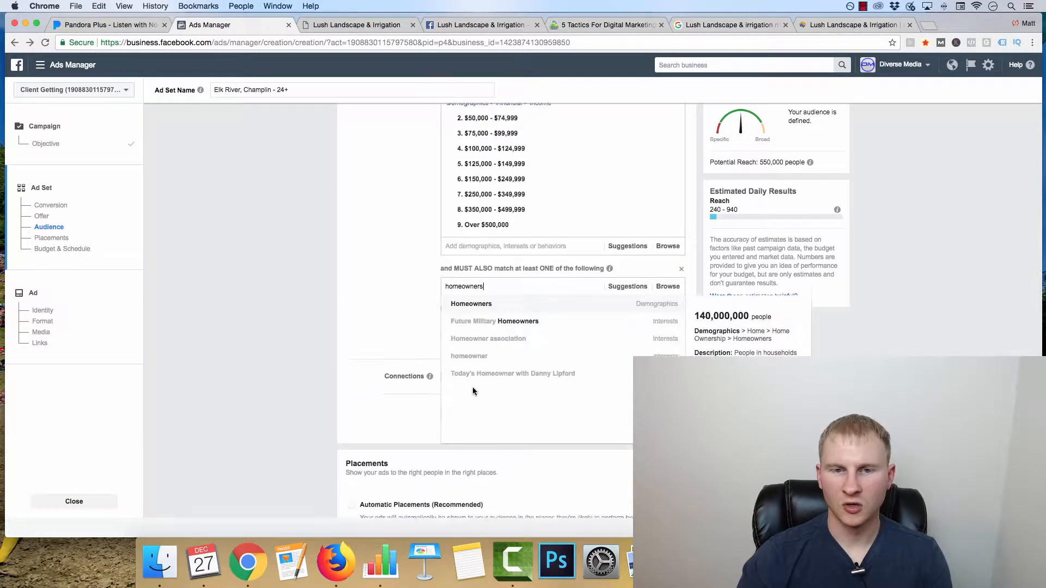
{"action": "left_click", "coordinate": [513, 294]}
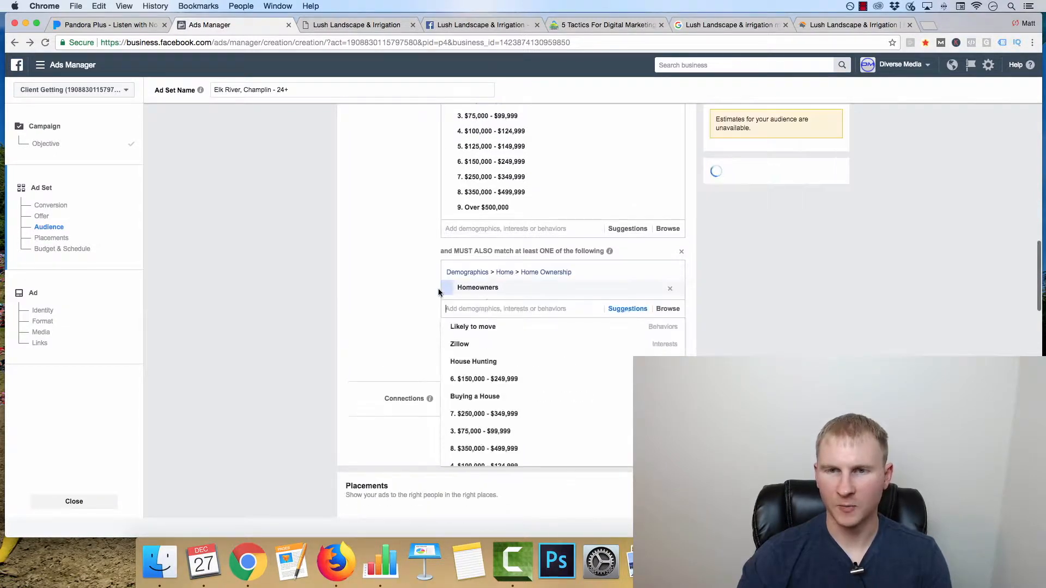
Step: Review the ad set's audience: locations, age range, landscaping interests, income brackets, homeowner group and the estimated reach
{"action": "scroll", "coordinate": [397, 285], "scroll_direction": "up", "scroll_amount": 3}
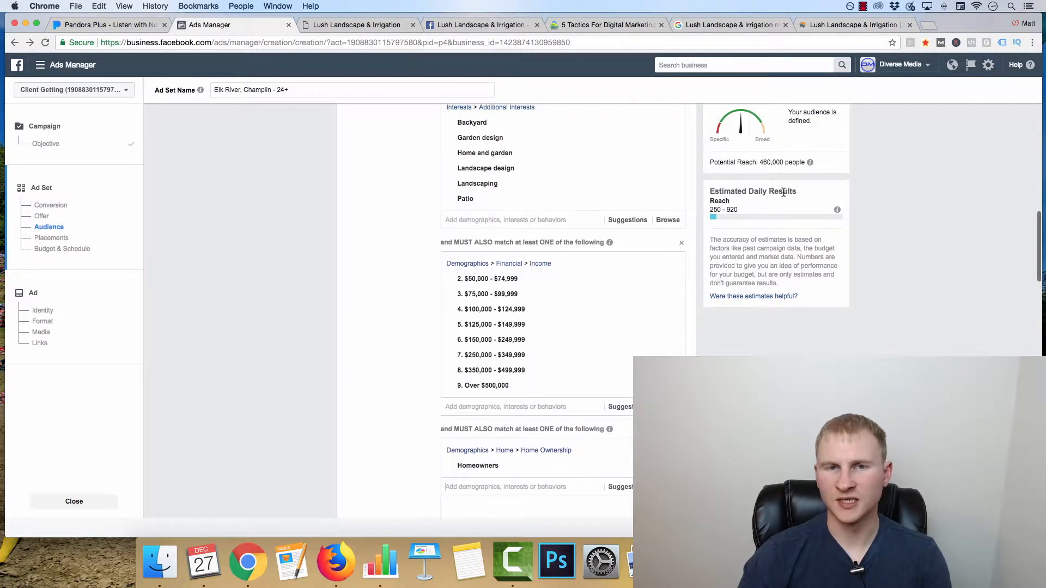
{"action": "scroll", "coordinate": [415, 286], "scroll_direction": "up", "scroll_amount": 7}
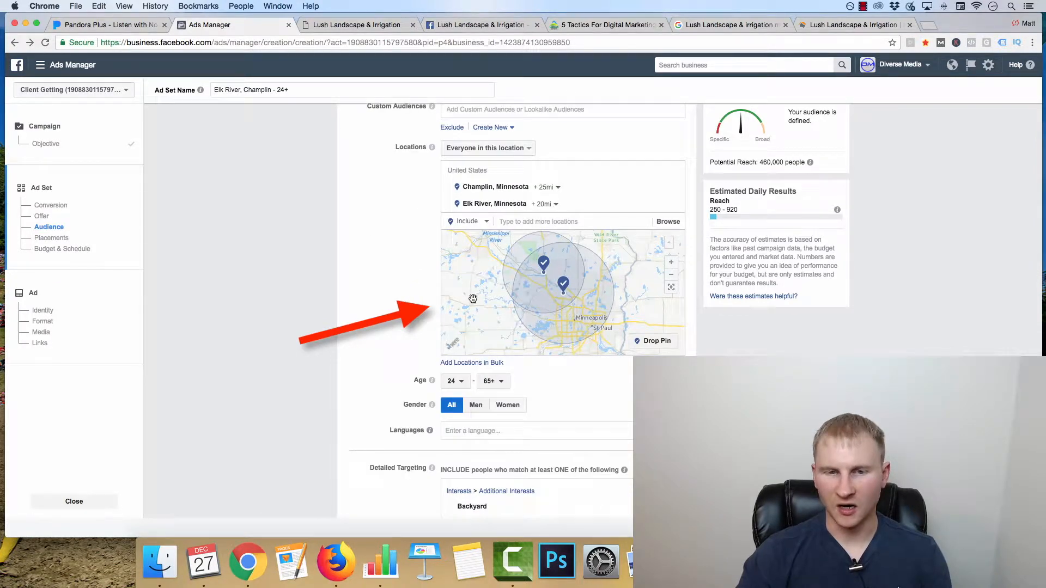
{"action": "scroll", "coordinate": [360, 298], "scroll_direction": "down", "scroll_amount": 5}
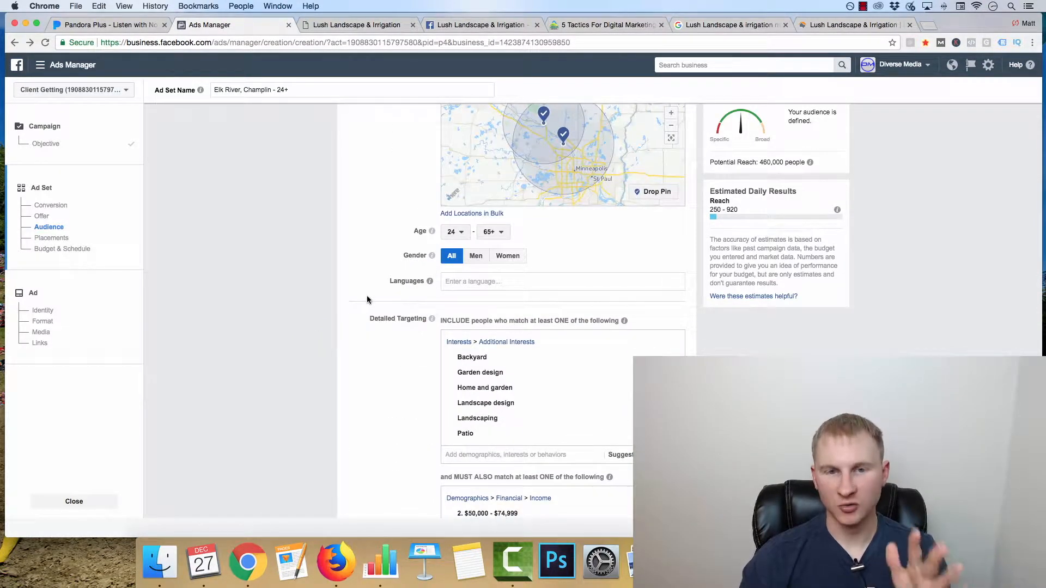
{"action": "scroll", "coordinate": [482, 328], "scroll_direction": "down", "scroll_amount": 2}
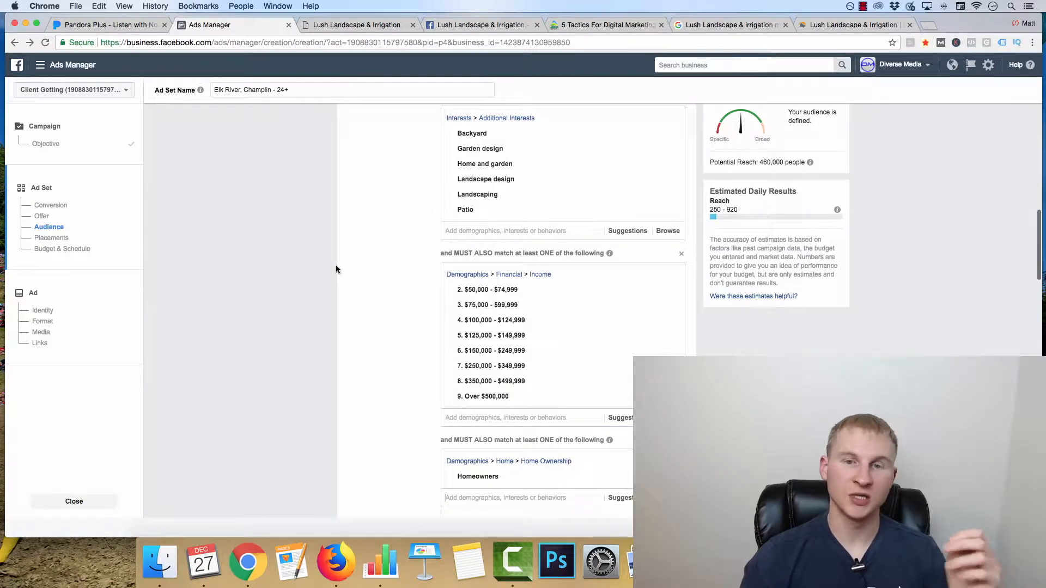
{"action": "scroll", "coordinate": [354, 272], "scroll_direction": "up", "scroll_amount": 5}
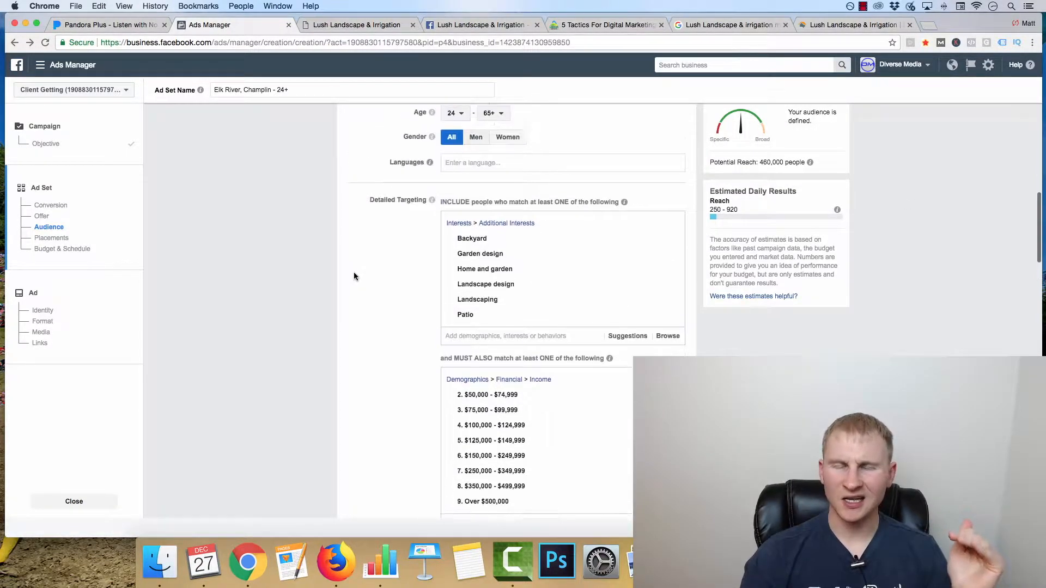
{"action": "scroll", "coordinate": [350, 274], "scroll_direction": "up", "scroll_amount": 1}
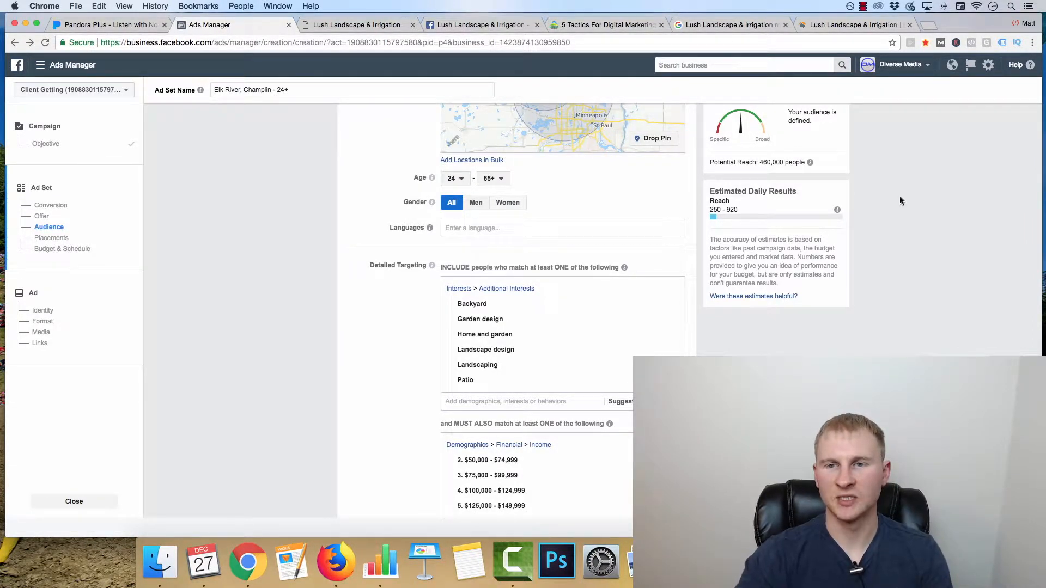
{"action": "scroll", "coordinate": [360, 299], "scroll_direction": "down", "scroll_amount": 4}
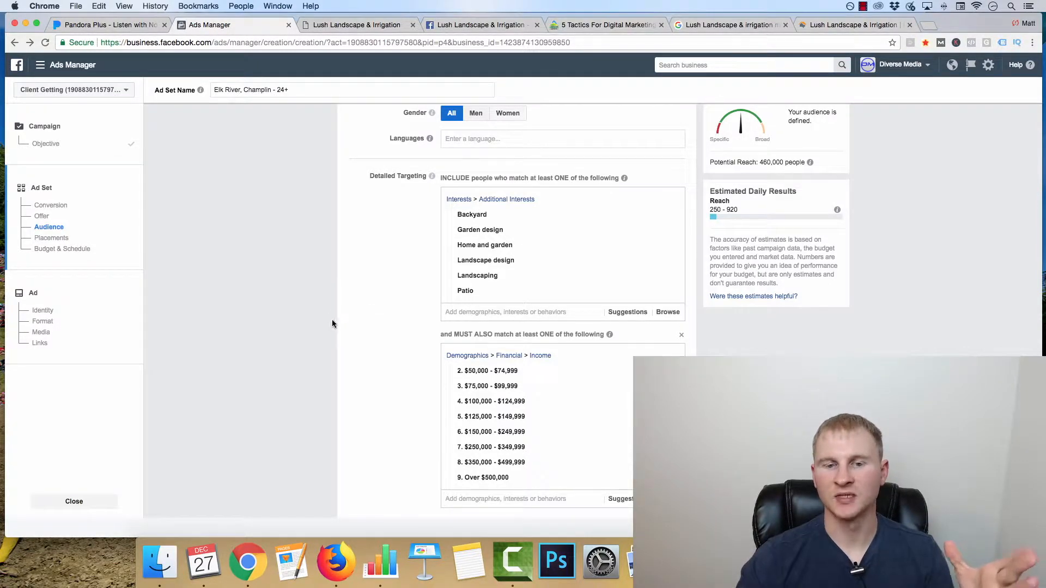
{"action": "scroll", "coordinate": [331, 319], "scroll_direction": "down", "scroll_amount": 7}
{"action": "scroll", "coordinate": [330, 314], "scroll_direction": "down", "scroll_amount": 1}
{"action": "left_click", "coordinate": [295, 252]}
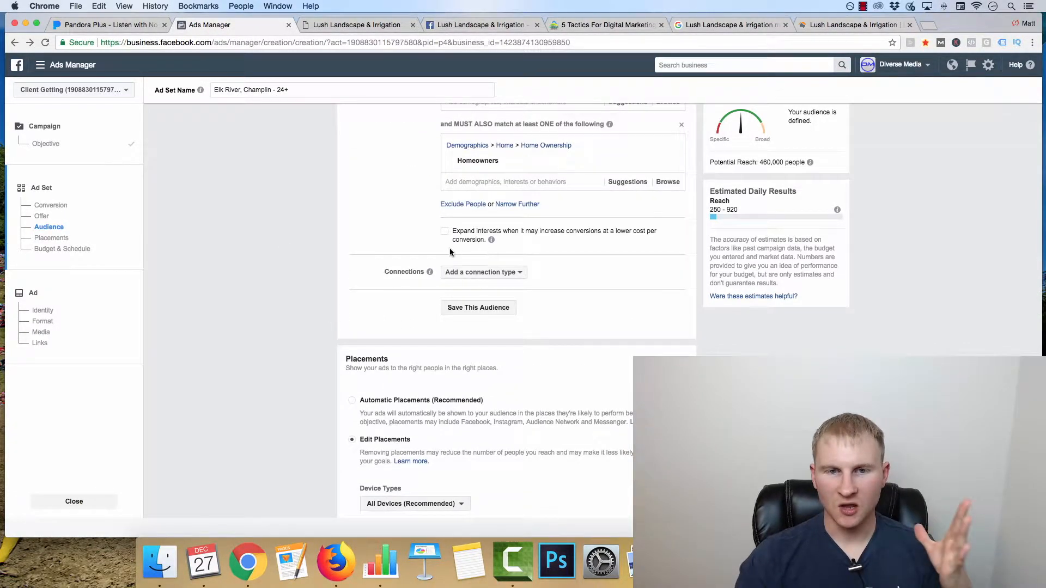
Step: Switch the ad set's placements from manually edited ones to Automatic Placements (Recommended)
{"action": "scroll", "coordinate": [459, 325], "scroll_direction": "down", "scroll_amount": 1}
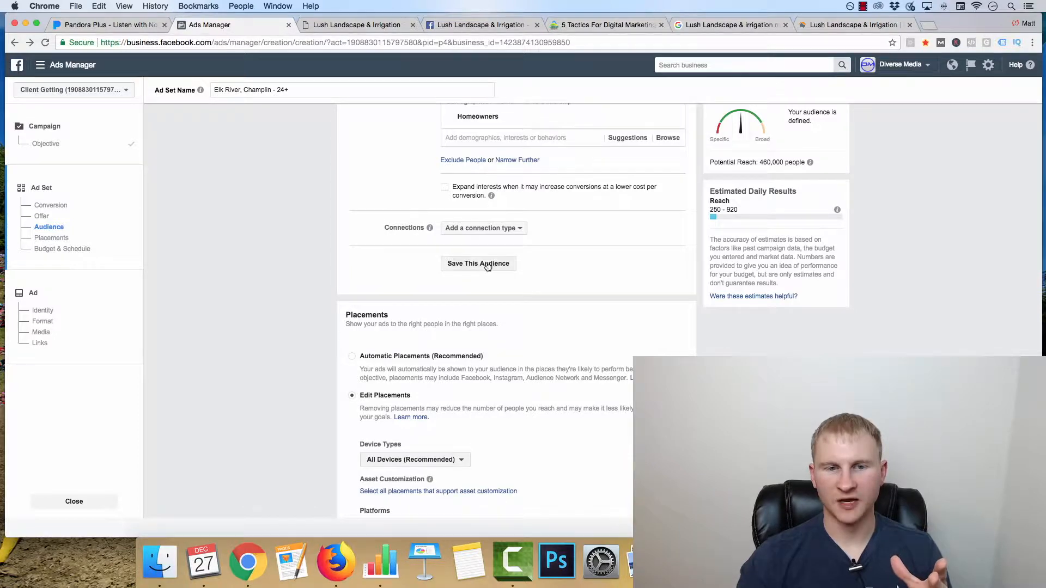
{"action": "scroll", "coordinate": [390, 369], "scroll_direction": "down", "scroll_amount": 2}
{"action": "scroll", "coordinate": [365, 218], "scroll_direction": "down", "scroll_amount": 4}
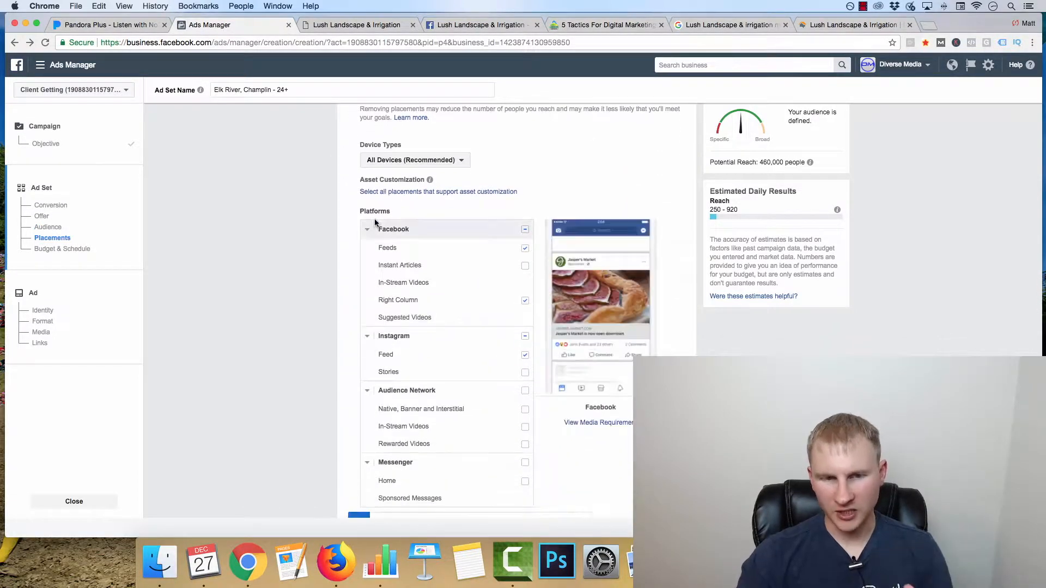
{"action": "scroll", "coordinate": [373, 216], "scroll_direction": "down", "scroll_amount": 1}
{"action": "scroll", "coordinate": [342, 256], "scroll_direction": "up", "scroll_amount": 2}
{"action": "scroll", "coordinate": [350, 111], "scroll_direction": "up", "scroll_amount": 1}
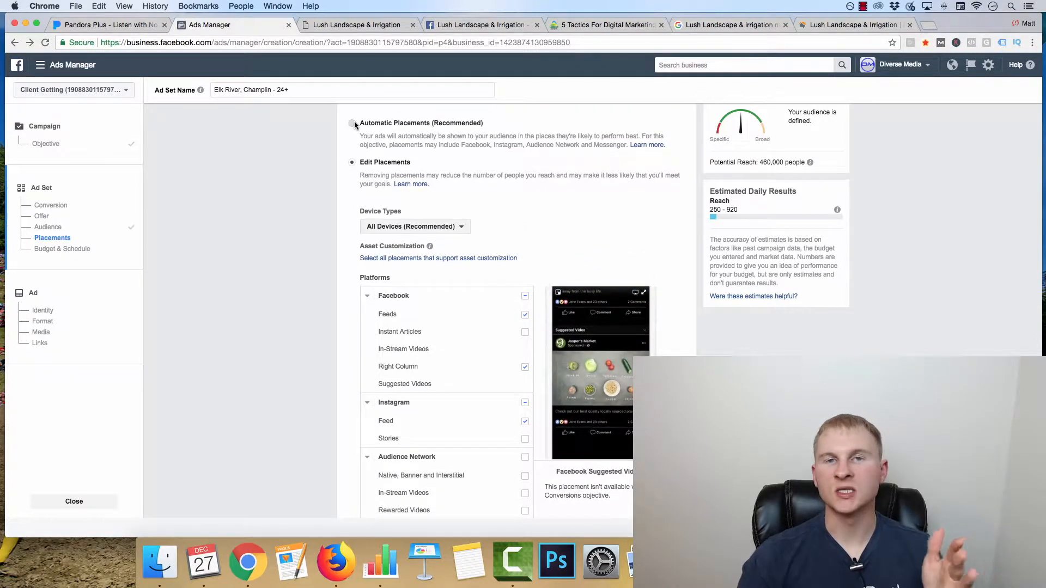
{"action": "left_click", "coordinate": [353, 123]}
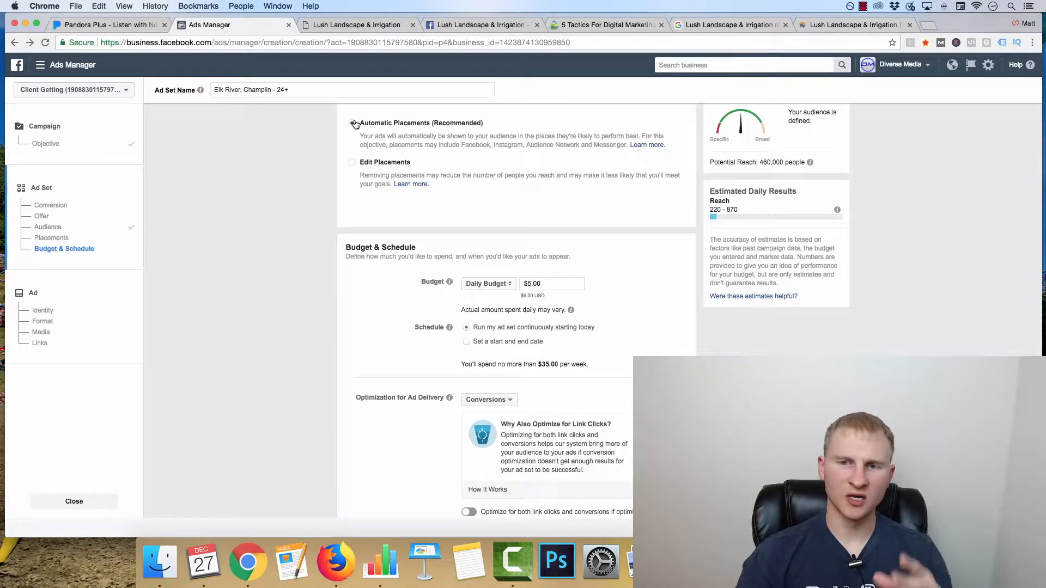
Step: Check the potential reach of the audience and set the ad set's daily budget to $50.00
{"action": "scroll", "coordinate": [376, 332], "scroll_direction": "down", "scroll_amount": 2}
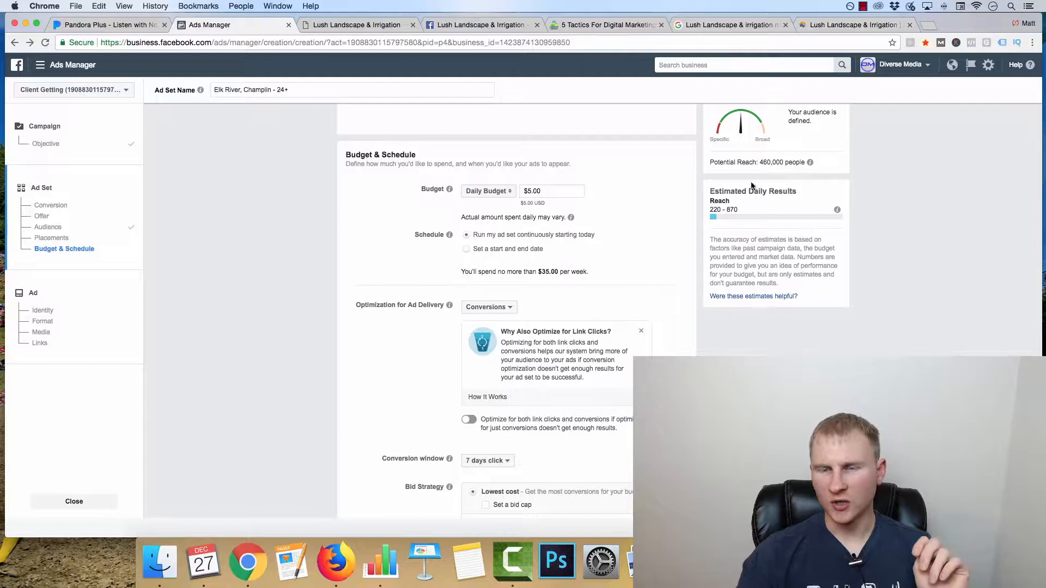
{"action": "mouse_move", "coordinate": [760, 163]}
{"action": "left_mouse_down"}
{"action": "mouse_move", "coordinate": [782, 162]}
{"action": "mouse_move", "coordinate": [774, 162]}
{"action": "left_mouse_up"}
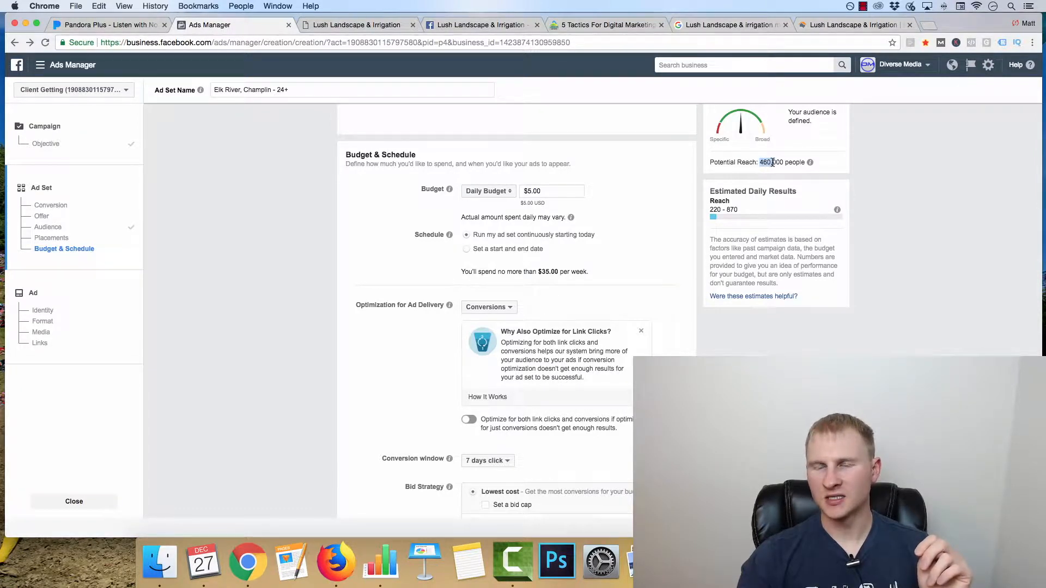
{"action": "left_click", "coordinate": [909, 184]}
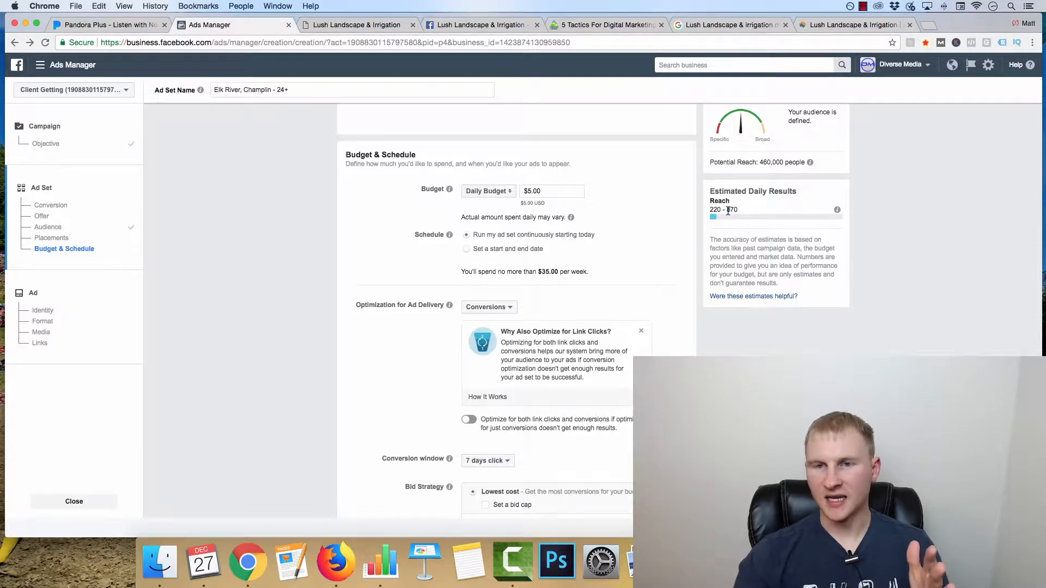
{"action": "left_click", "coordinate": [531, 191]}
{"action": "type", "text": "0"}
{"action": "left_click", "coordinate": [297, 256]}
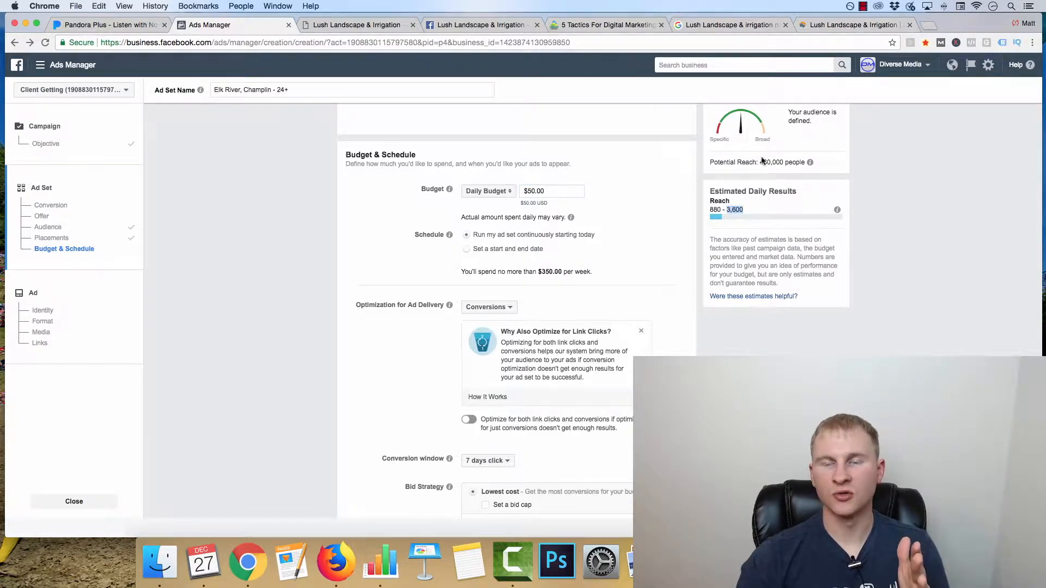
Step: Choose a website conversion event from the pixel's list to clear the ad set error, and continue to the ad setup
{"action": "scroll", "coordinate": [484, 300], "scroll_direction": "down", "scroll_amount": 5}
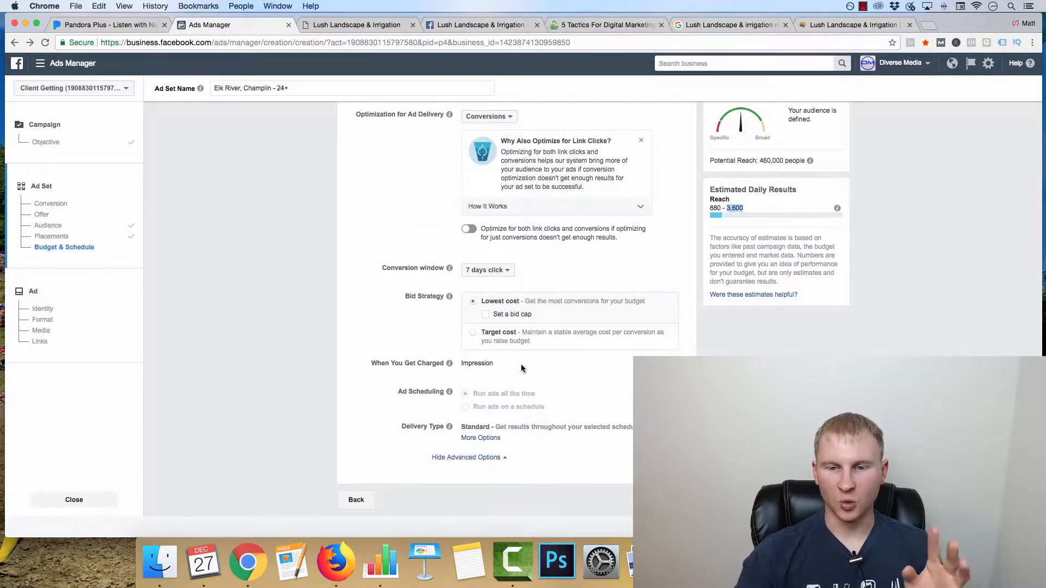
{"action": "scroll", "coordinate": [514, 443], "scroll_direction": "up", "scroll_amount": 15}
{"action": "scroll", "coordinate": [513, 442], "scroll_direction": "up", "scroll_amount": 15}
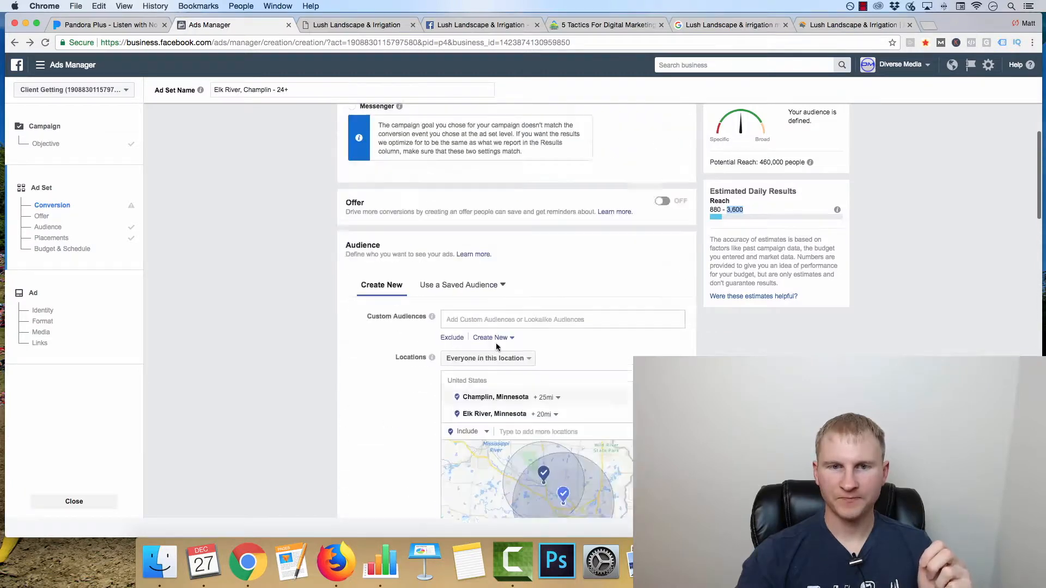
{"action": "left_click", "coordinate": [469, 203]}
{"action": "scroll", "coordinate": [430, 267], "scroll_direction": "down", "scroll_amount": 5}
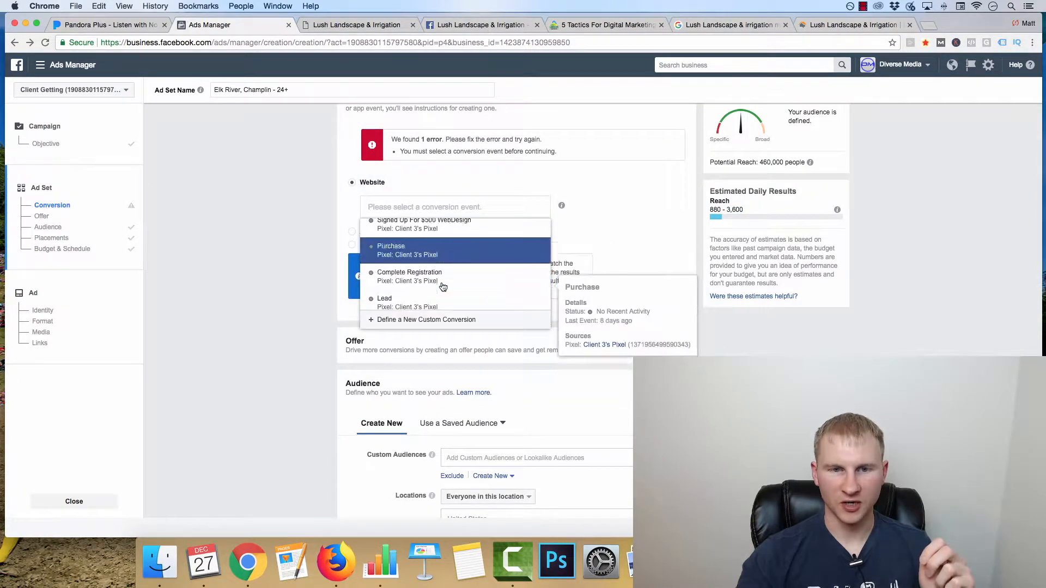
{"action": "scroll", "coordinate": [444, 280], "scroll_direction": "down", "scroll_amount": 1}
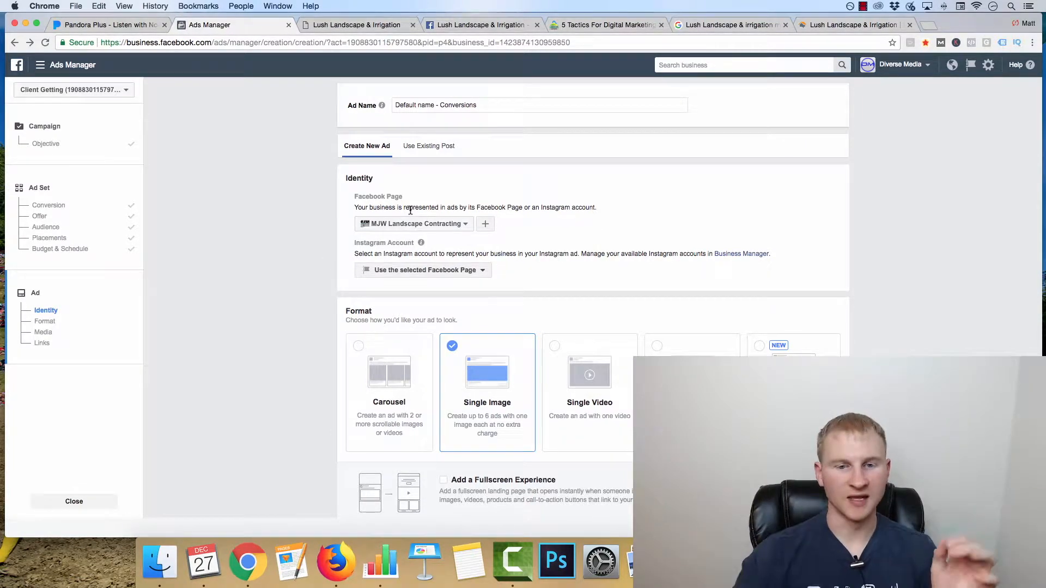
Step: Open the free stock images for the single-image ad and search them for "landscaping"
{"action": "scroll", "coordinate": [386, 269], "scroll_direction": "down", "scroll_amount": 5}
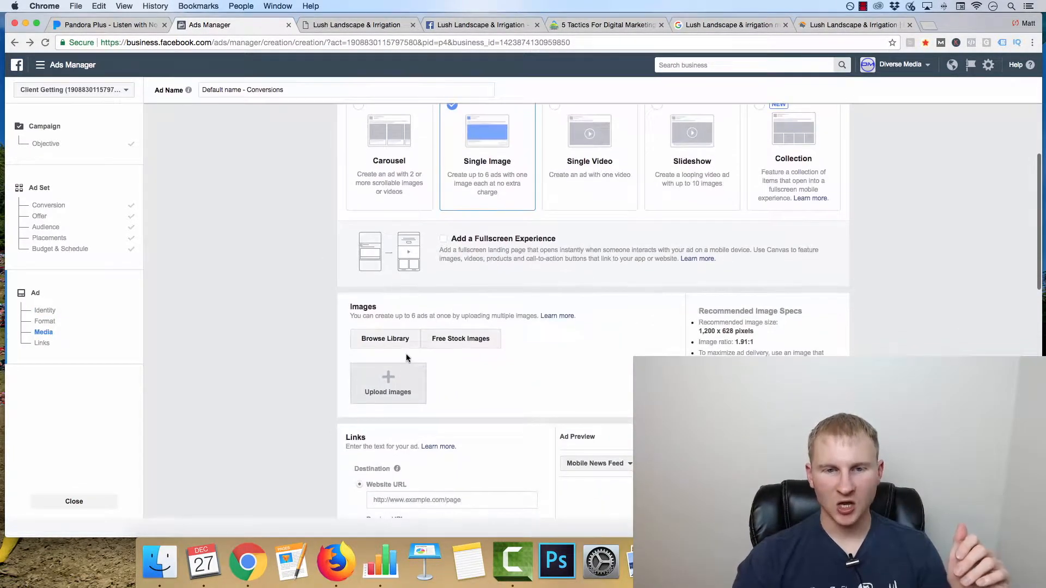
{"action": "left_click", "coordinate": [456, 340]}
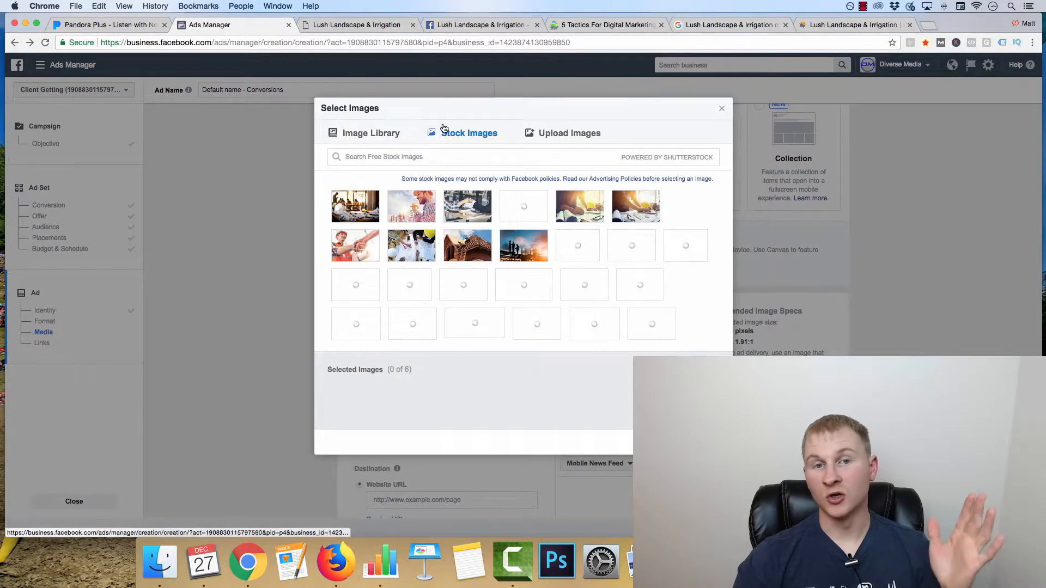
{"action": "left_click", "coordinate": [416, 160]}
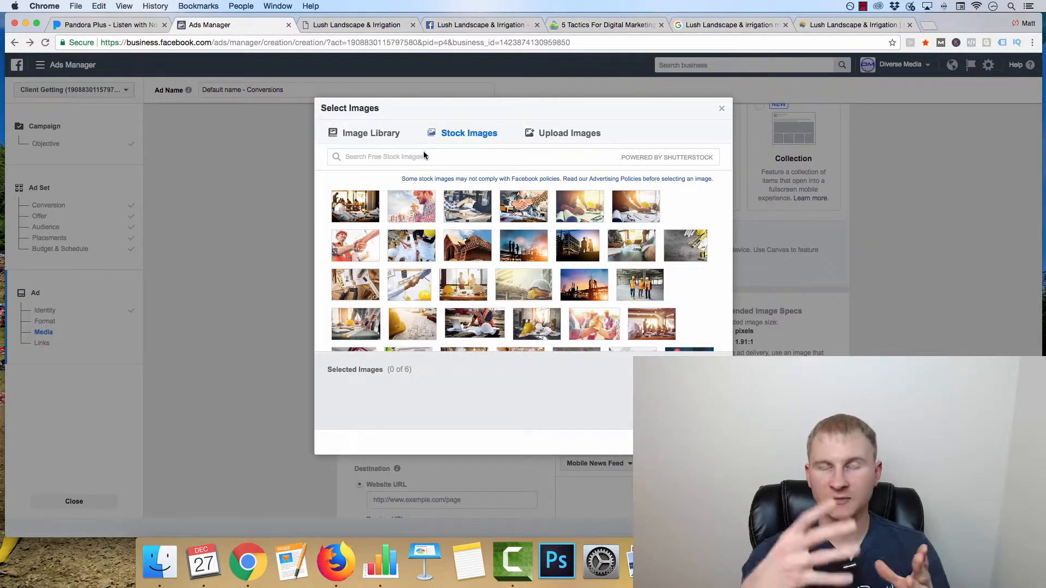
{"action": "type", "text": "l"}
{"action": "key", "text": "BackSpace"}
{"action": "type", "text": "landscap"}
{"action": "type", "text": "e"}
{"action": "type", "text": "ng"}
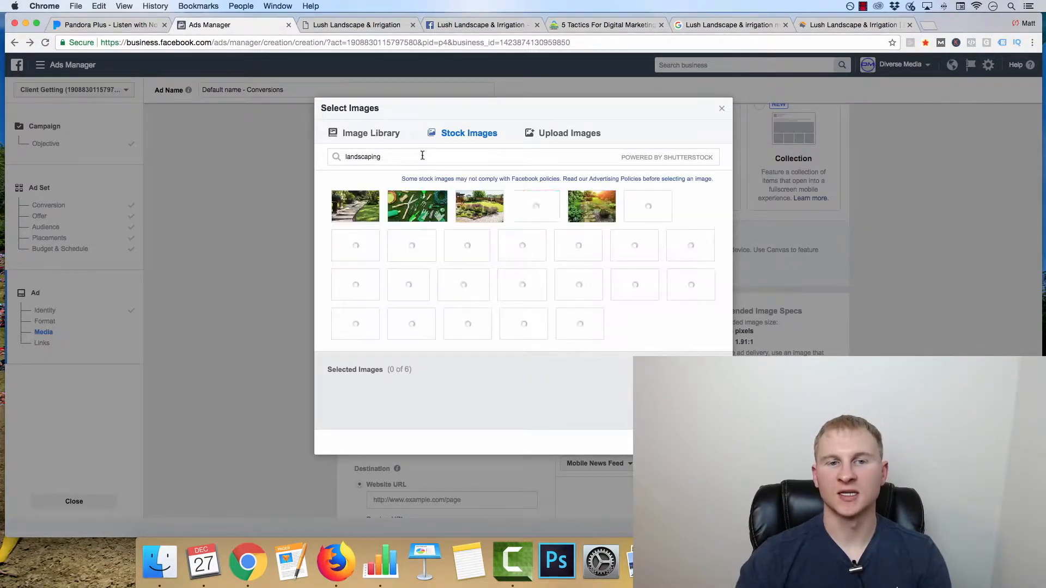
Step: Pick two landscaping stock images for the ad, including the worker laying pavers, and add them
{"action": "mouse_move", "coordinate": [649, 206]}
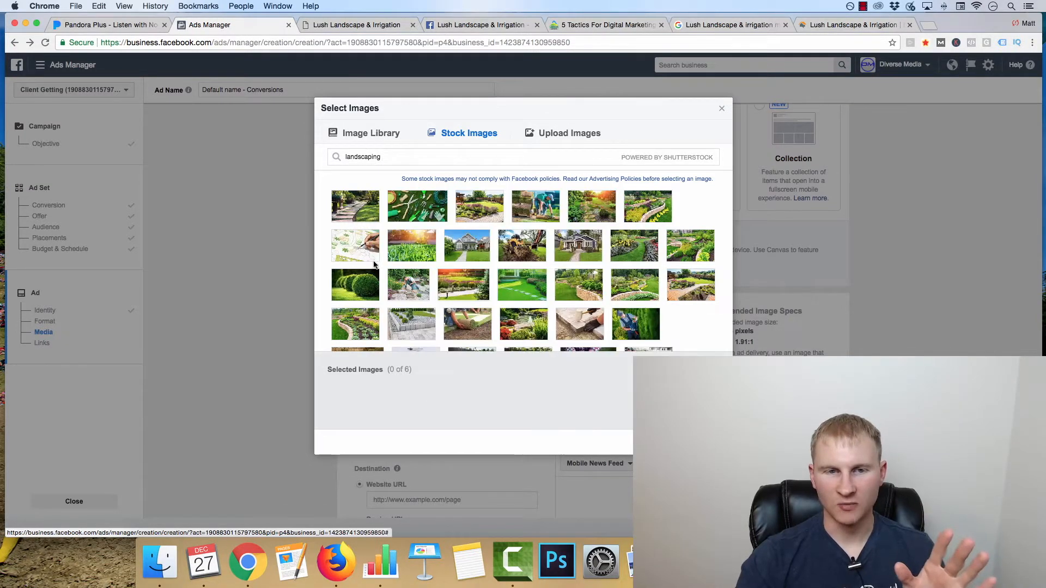
{"action": "scroll", "coordinate": [375, 265], "scroll_direction": "down", "scroll_amount": 3}
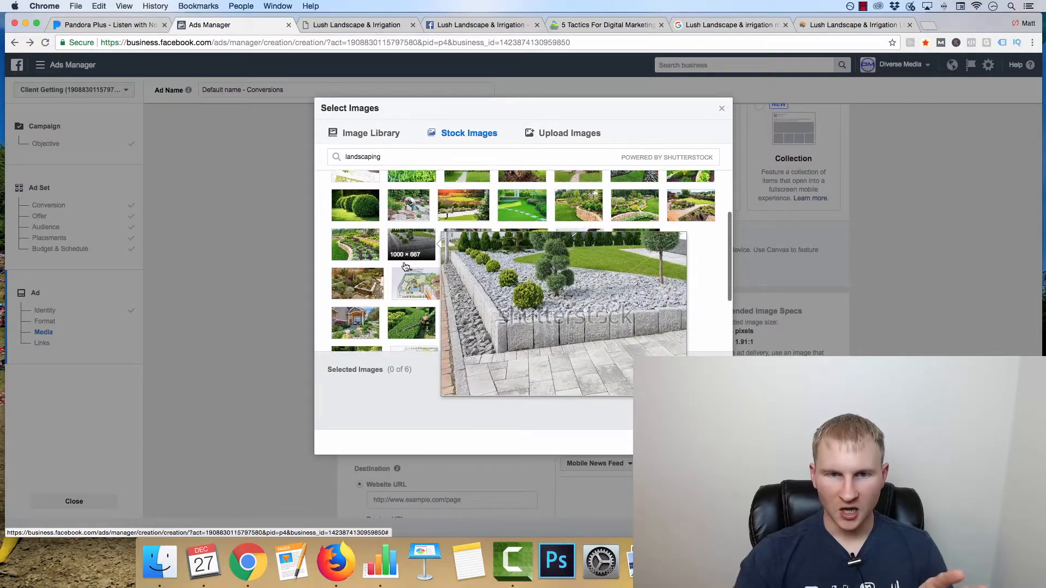
{"action": "scroll", "coordinate": [406, 266], "scroll_direction": "down", "scroll_amount": 3}
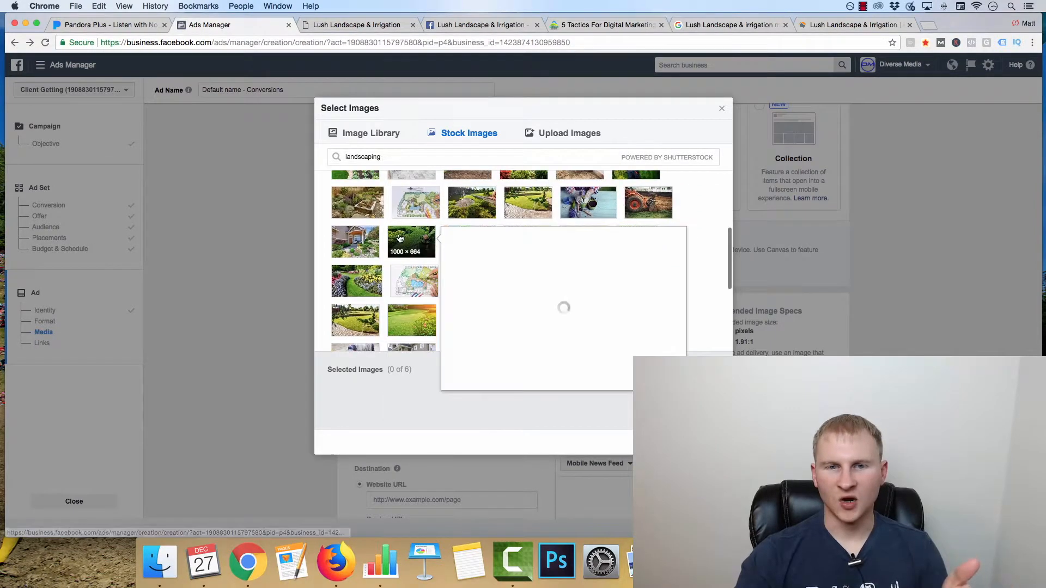
{"action": "scroll", "coordinate": [537, 238], "scroll_direction": "down", "scroll_amount": 1}
{"action": "scroll", "coordinate": [352, 272], "scroll_direction": "down", "scroll_amount": 2}
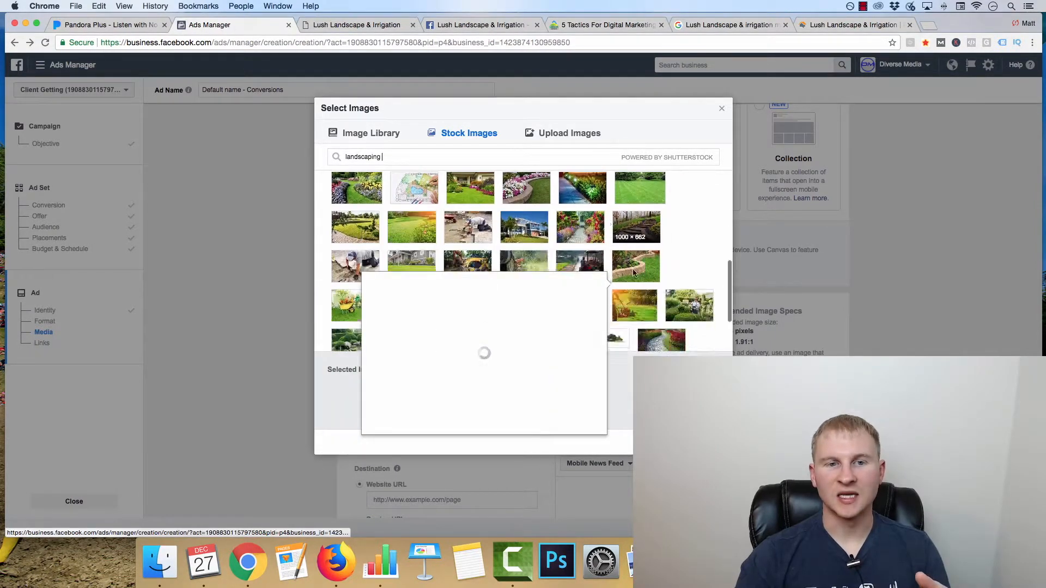
{"action": "left_click", "coordinate": [354, 265]}
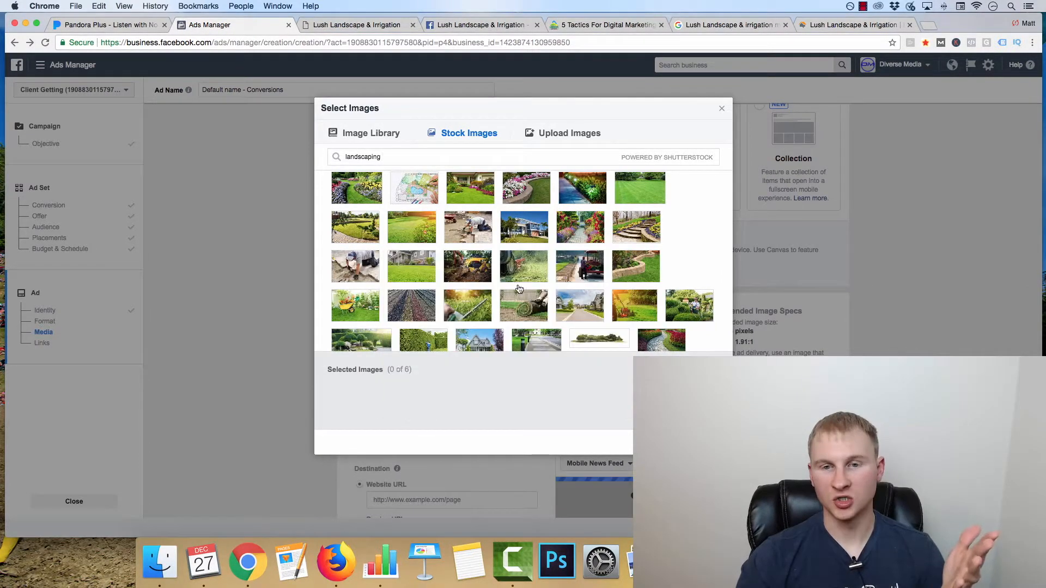
{"action": "scroll", "coordinate": [606, 287], "scroll_direction": "down", "scroll_amount": 5}
{"action": "scroll", "coordinate": [640, 315], "scroll_direction": "down", "scroll_amount": 3}
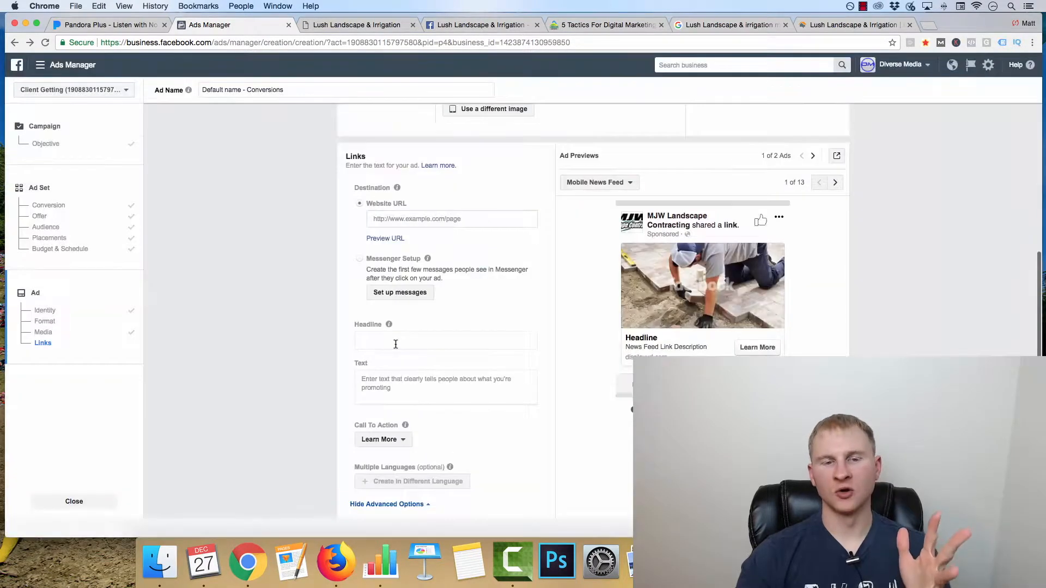
Step: Browse the ad previews from Mobile News Feed through to Desktop News Feed
{"action": "left_click", "coordinate": [395, 344]}
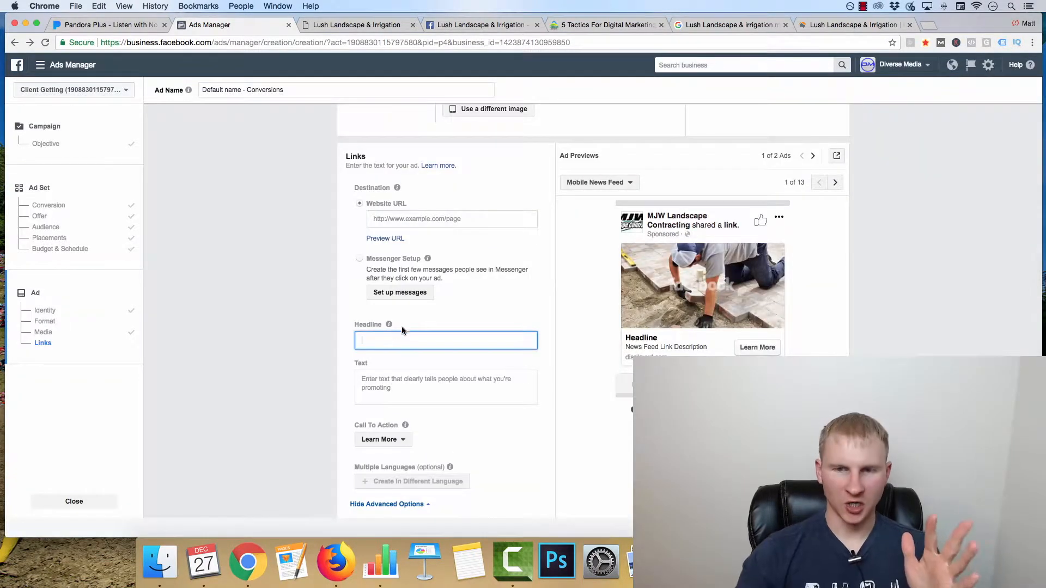
{"action": "left_click", "coordinate": [835, 183]}
{"action": "left_click", "coordinate": [835, 183]}
{"action": "scroll", "coordinate": [334, 354], "scroll_direction": "down", "scroll_amount": 1}
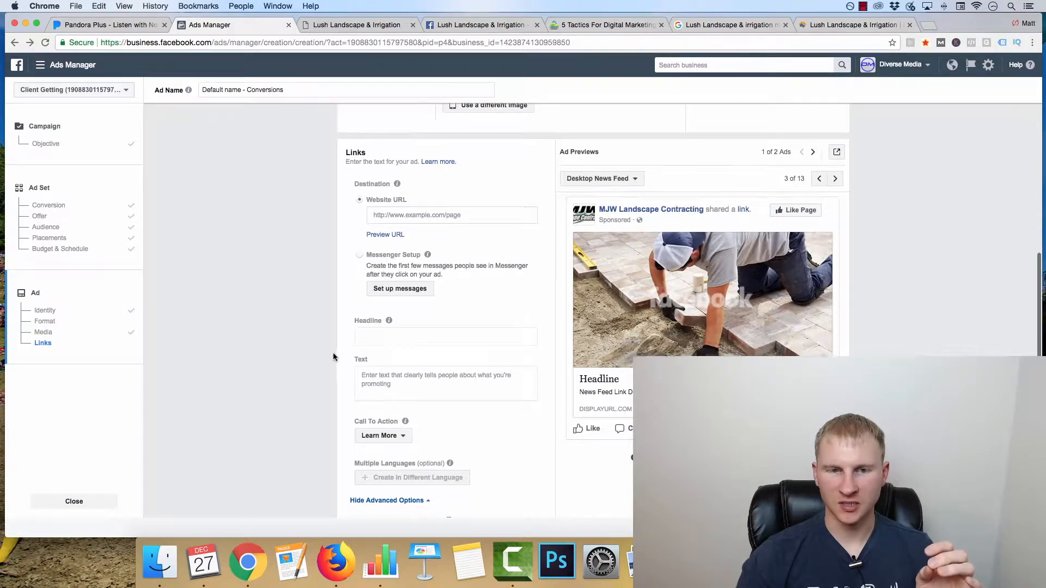
Step: Enter the ad headline "[FREE CHECKLIST] 5 Ways To NOT Get Ripped Off By Your Landscaper!"
{"action": "left_click", "coordinate": [387, 333]}
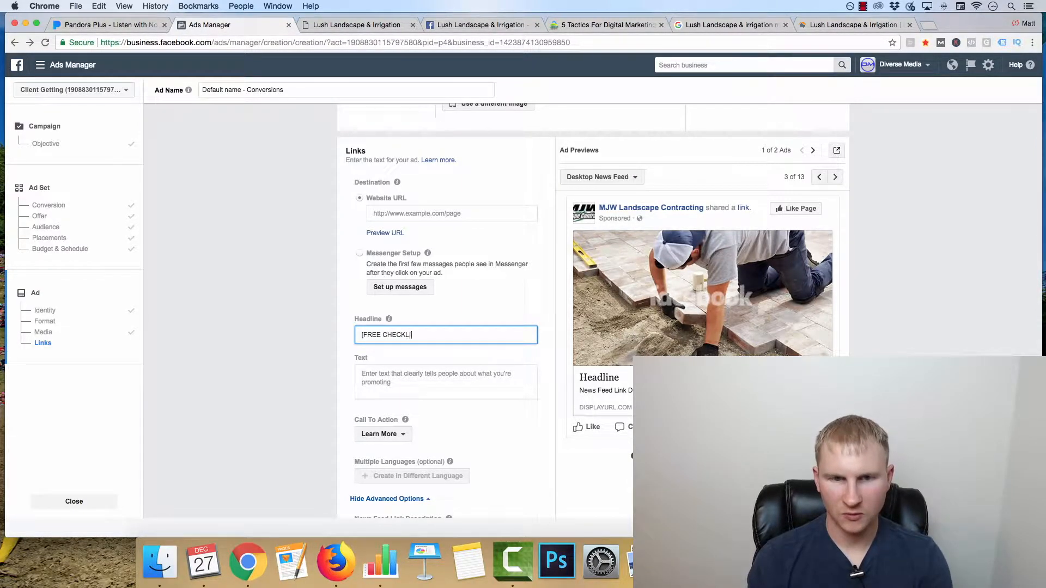
{"action": "type", "text": "5"}
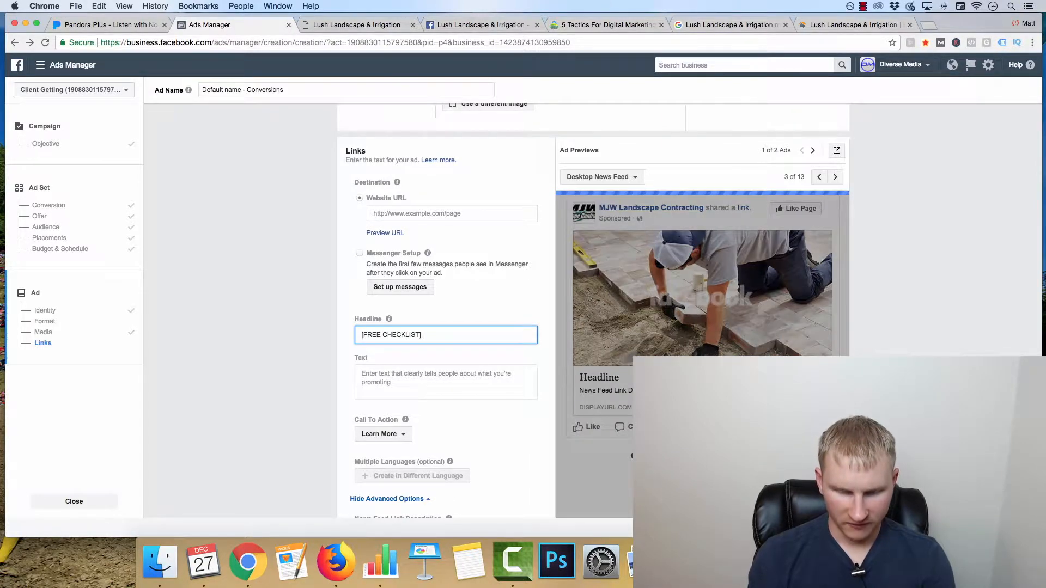
{"action": "type", "text": " Ways To NOT Get Ripped"}
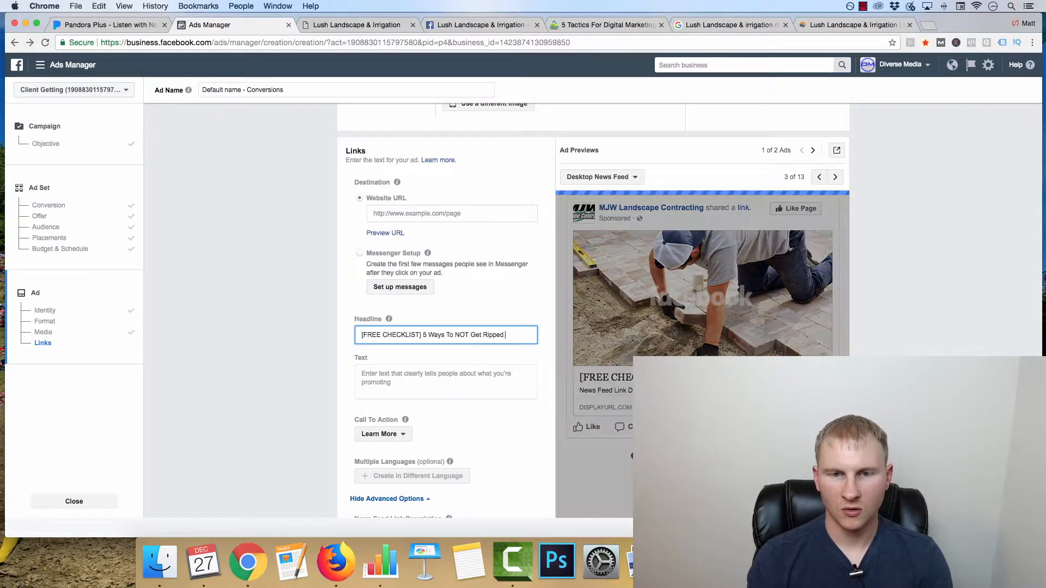
{"action": "type", "text": "Off By Your "}
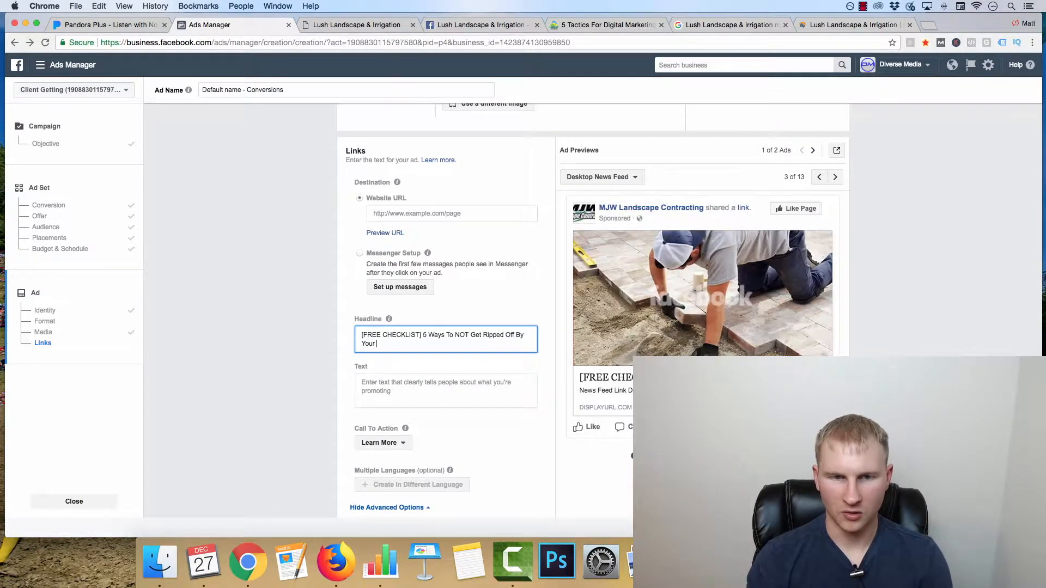
{"action": "type", "text": "Landscaper!"}
{"action": "key", "text": "Tab"}
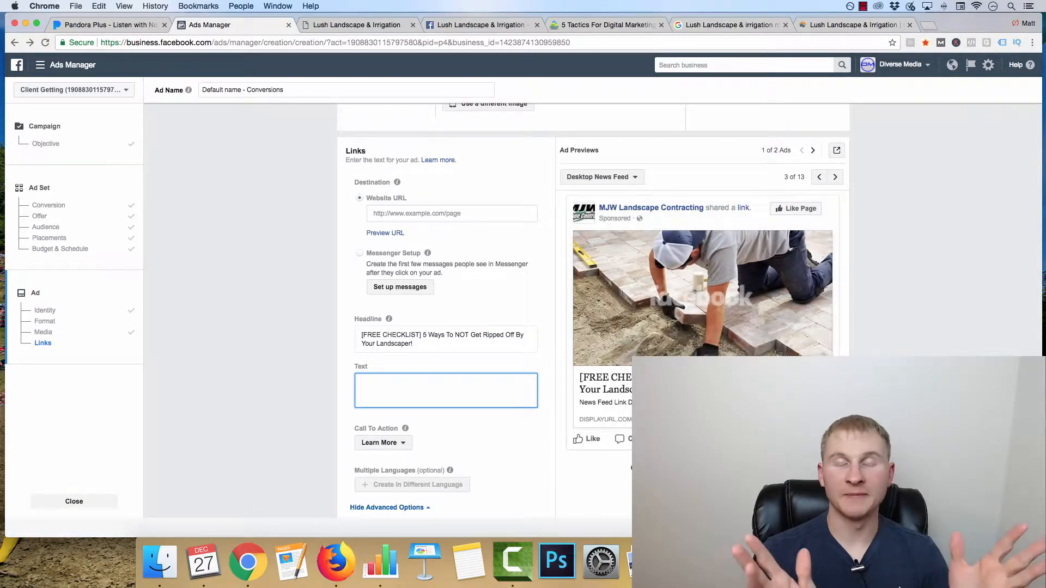
Step: Start the ad text with the question "Considering hiring a local landscaper for your next project?"
{"action": "type", "text": "Cons"}
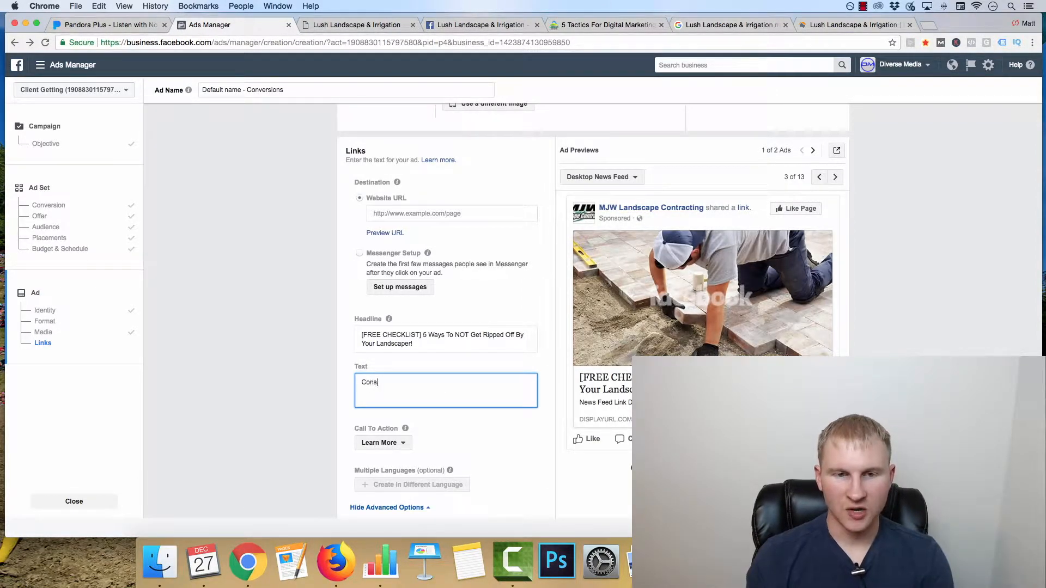
{"action": "type", "text": "idering hiring a"}
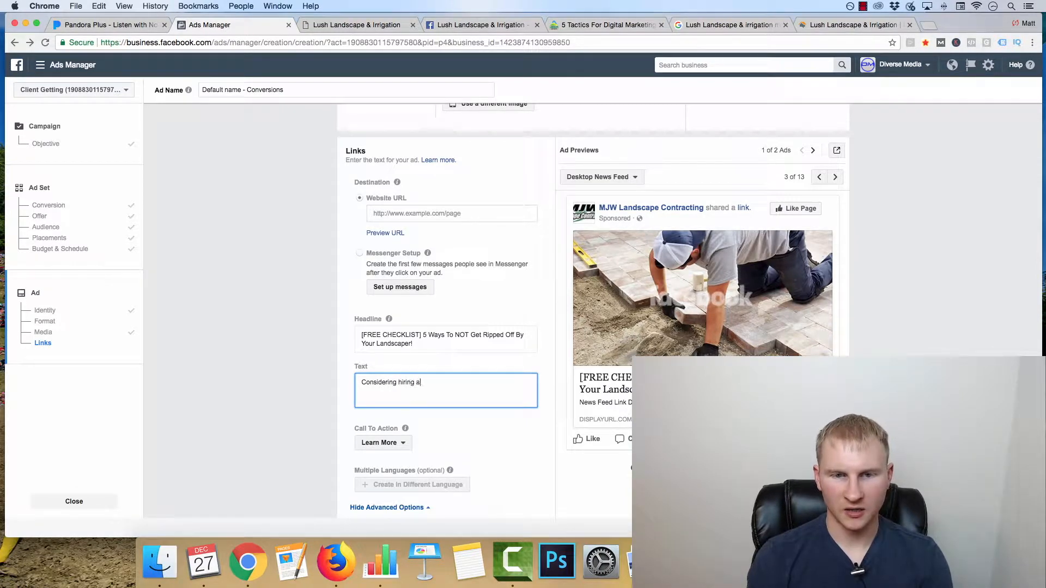
{"action": "type", "text": " local landscaper"}
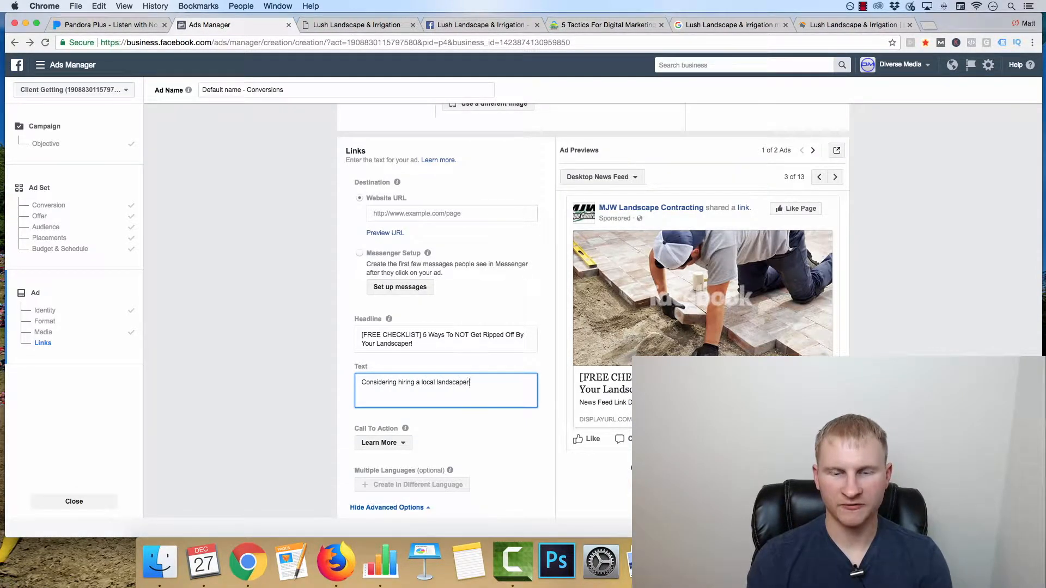
{"action": "type", "text": " for your next project?"}
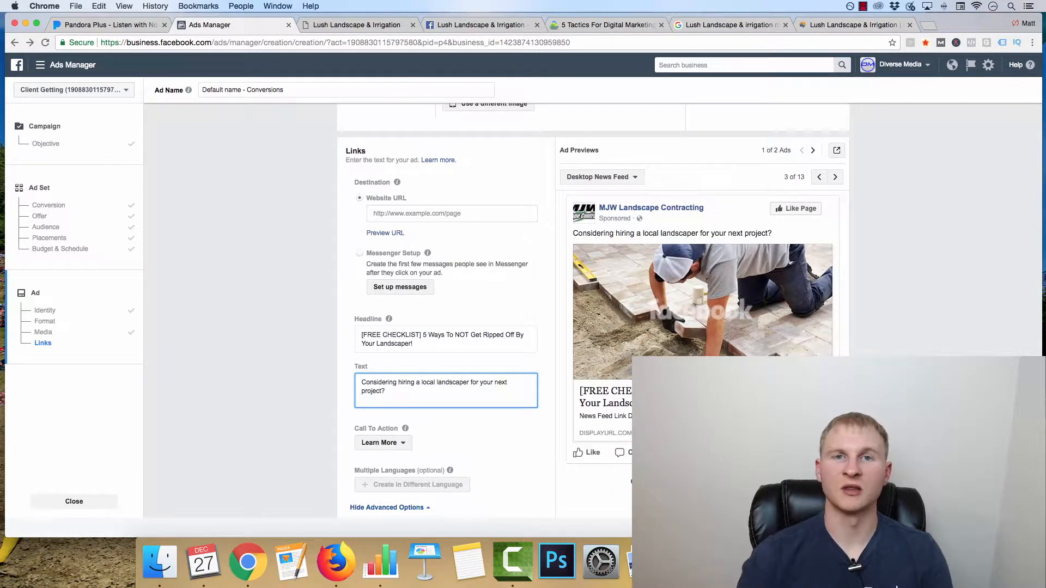
Step: Add to the text: "Download our checklist of the 5 most important questions to ask every landscaper to avoid getting ripped off and get your money's worth!"
{"action": "mouse_move", "coordinate": [402, 433]}
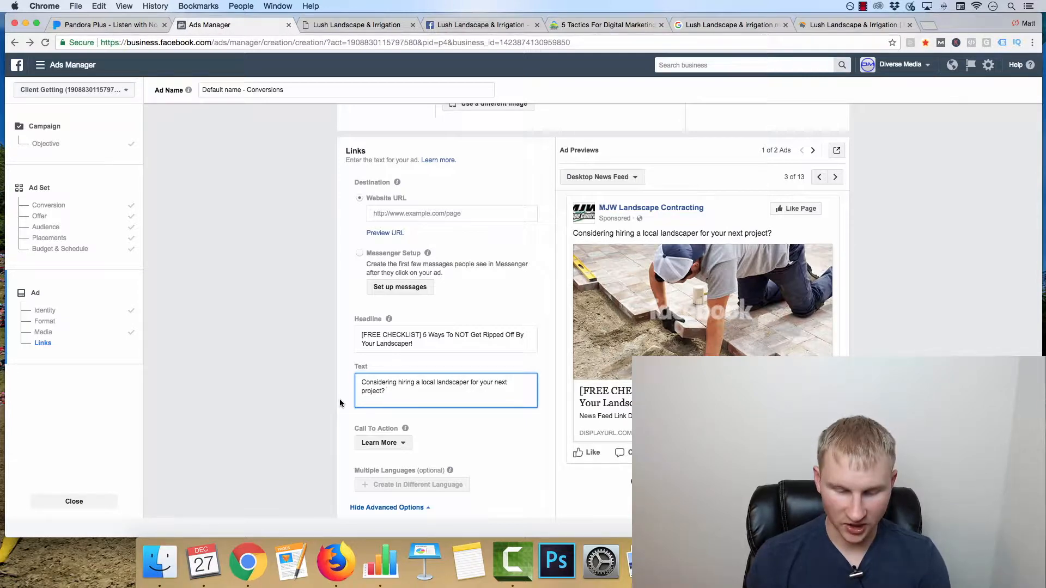
{"action": "type", "text": "Downloa"}
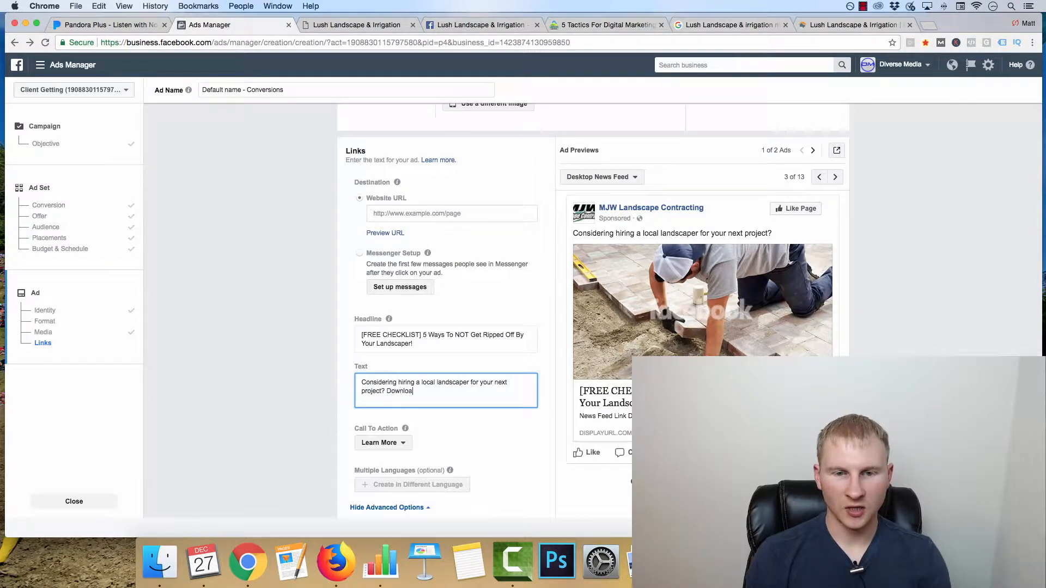
{"action": "type", "text": "d our checklist of the 5 most important questions to ask "}
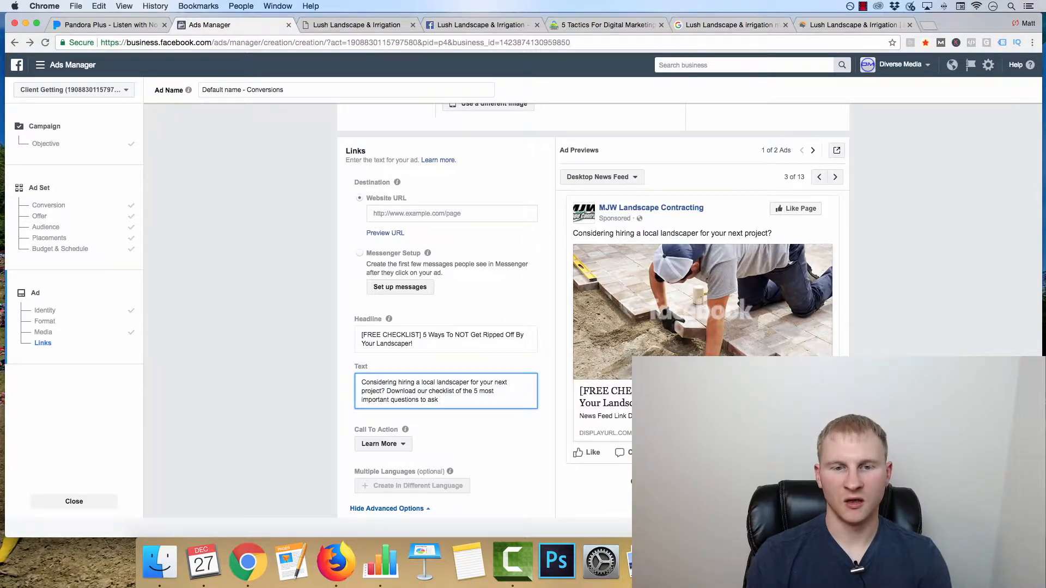
{"action": "type", "text": "e"}
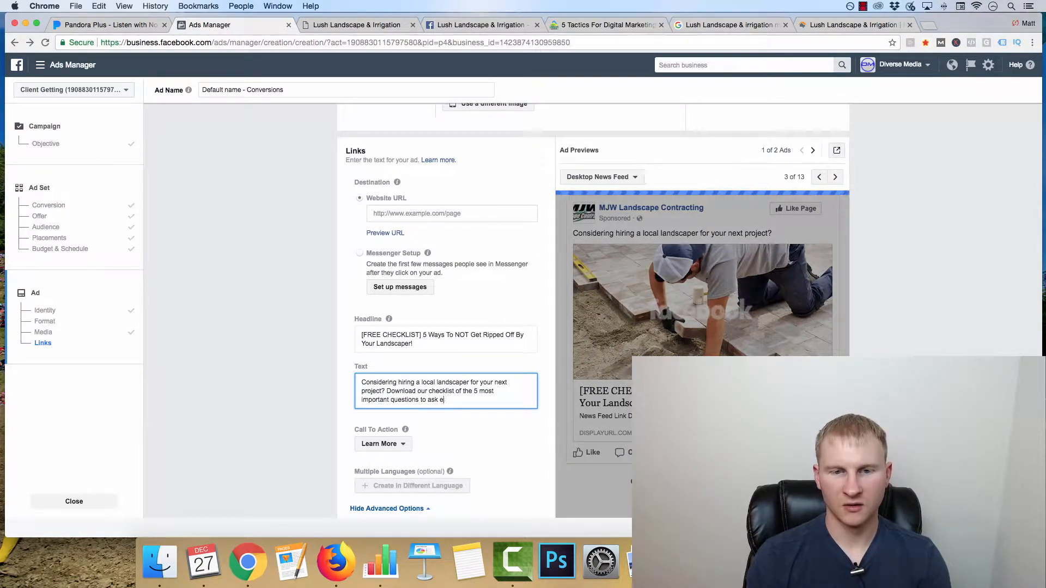
{"action": "type", "text": "very landscaper to"}
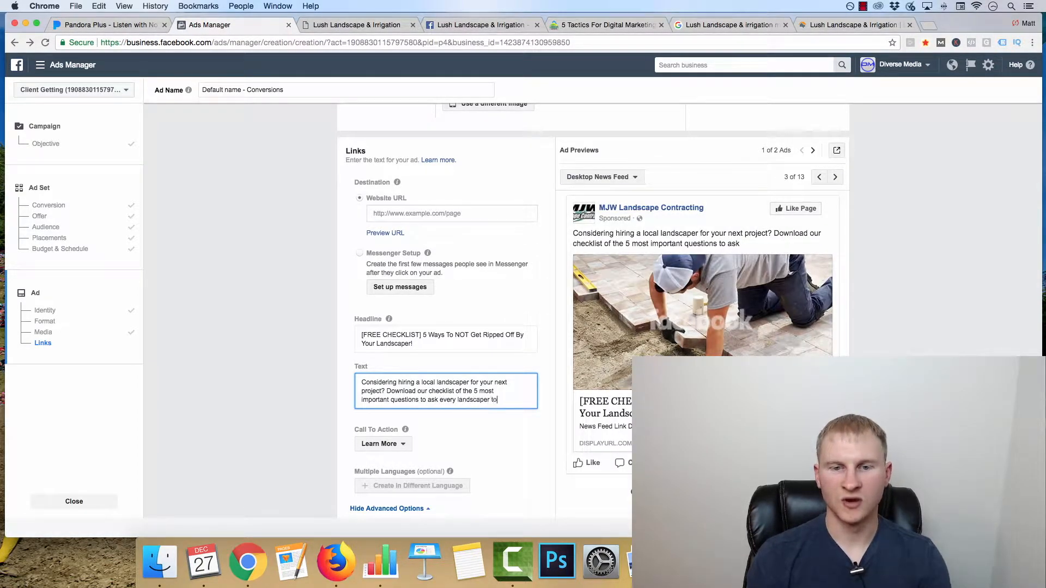
{"action": "type", "text": " avoid getting ripped "}
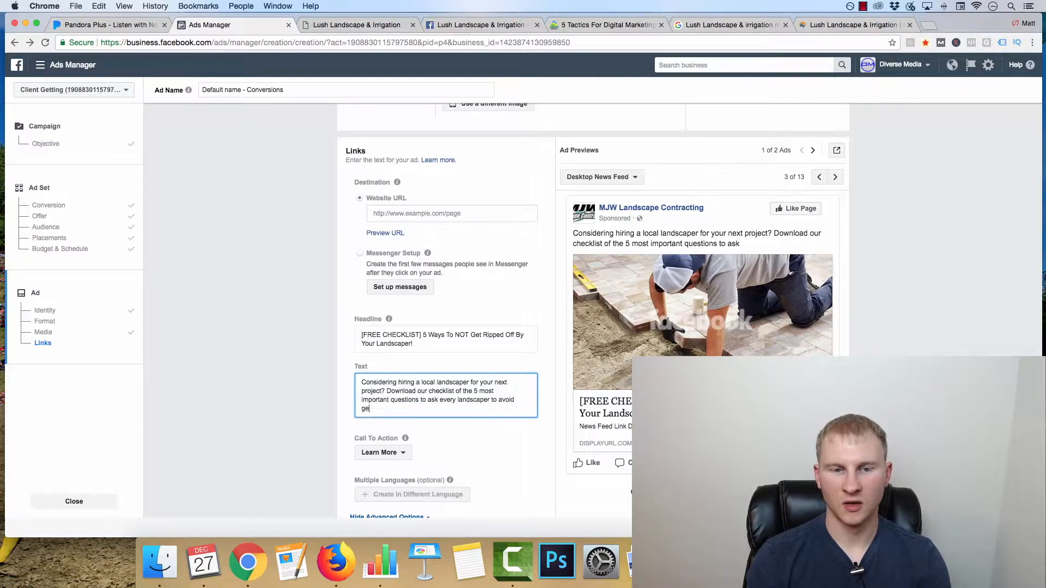
{"action": "type", "text": "off a"}
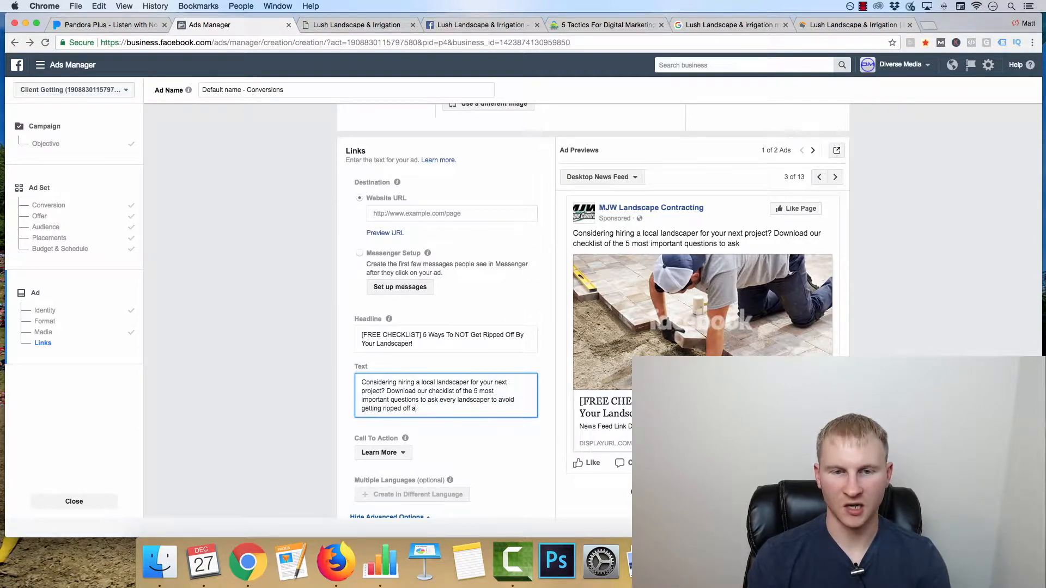
{"action": "type", "text": "nd get your money's worth!"}
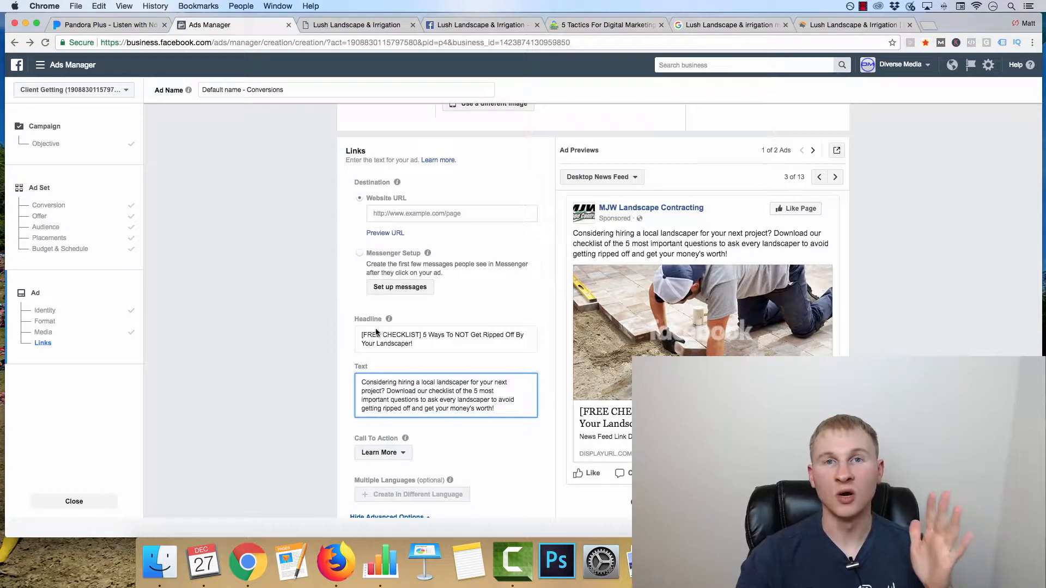
Step: Set the ad's call to action to Download
{"action": "scroll", "coordinate": [402, 346], "scroll_direction": "down", "scroll_amount": 2}
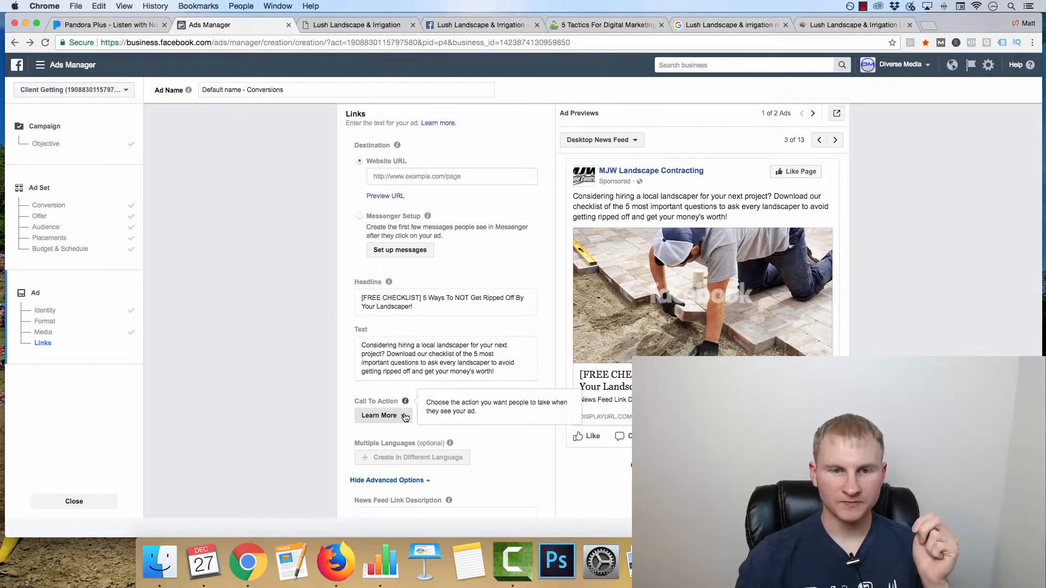
{"action": "left_click", "coordinate": [382, 415]}
{"action": "left_click", "coordinate": [391, 369]}
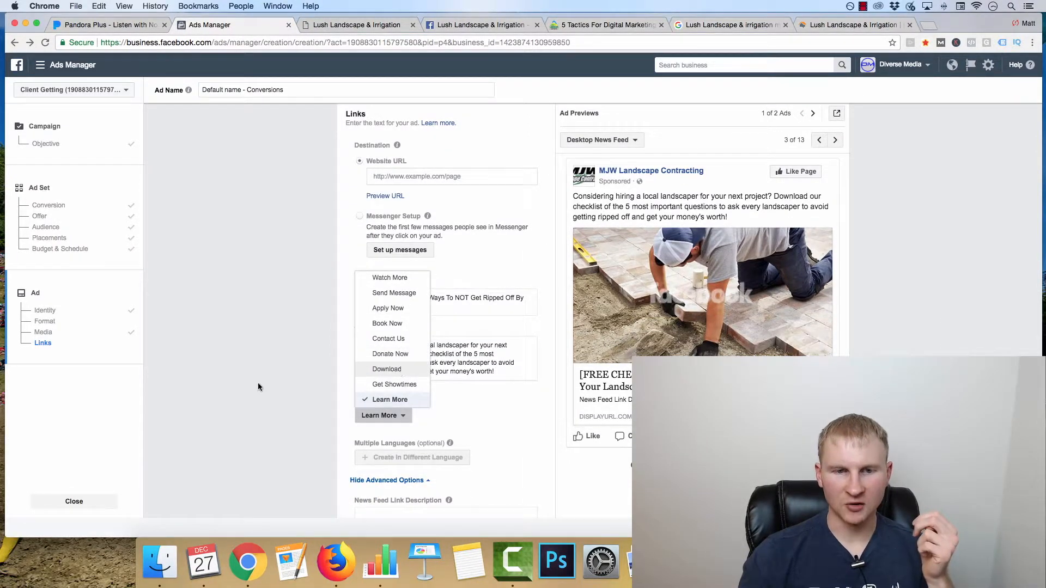
Step: Replace the word CHECKLIST in the headline so its bracketed tag reads [FREE DOWNLOAD]
{"action": "scroll", "coordinate": [295, 410], "scroll_direction": "down", "scroll_amount": 2}
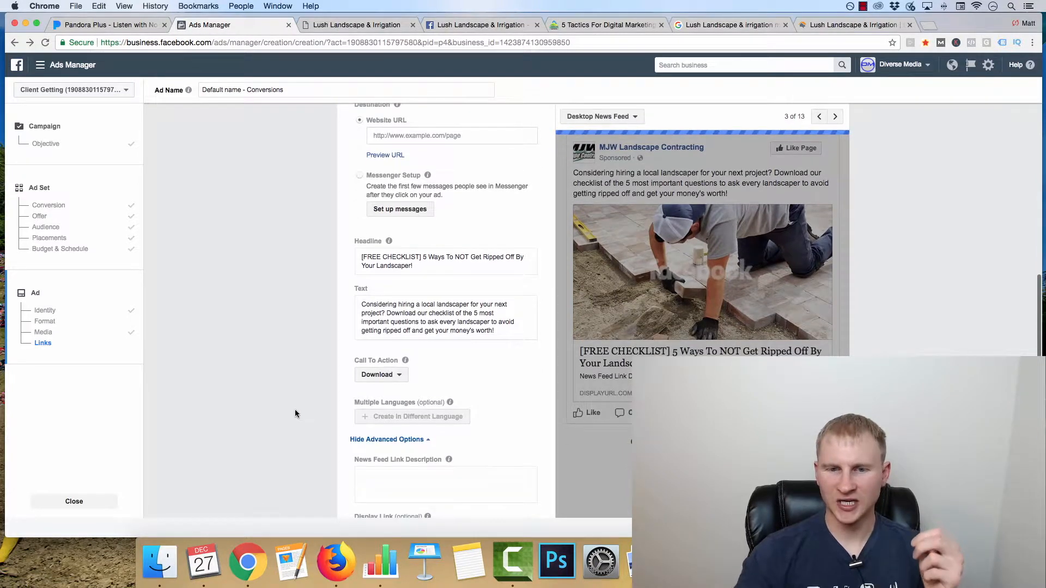
{"action": "scroll", "coordinate": [296, 413], "scroll_direction": "down", "scroll_amount": 4}
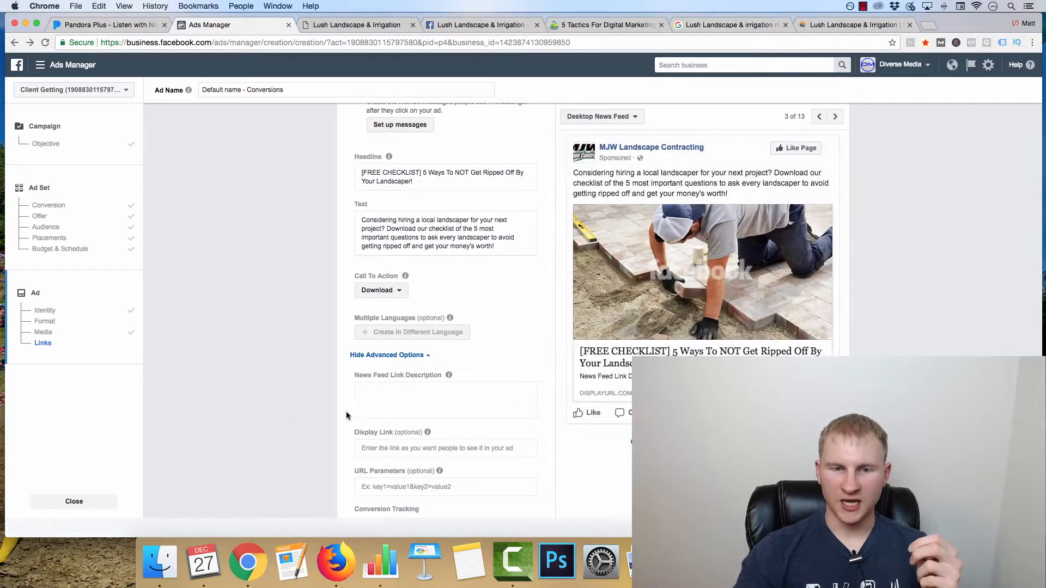
{"action": "left_click", "coordinate": [382, 398]}
{"action": "left_click", "coordinate": [421, 173]}
{"action": "left_click_drag", "start_coordinate": [421, 173], "coordinate": [383, 174]}
{"action": "type", "text": "PDF DOWNLOAD]"}
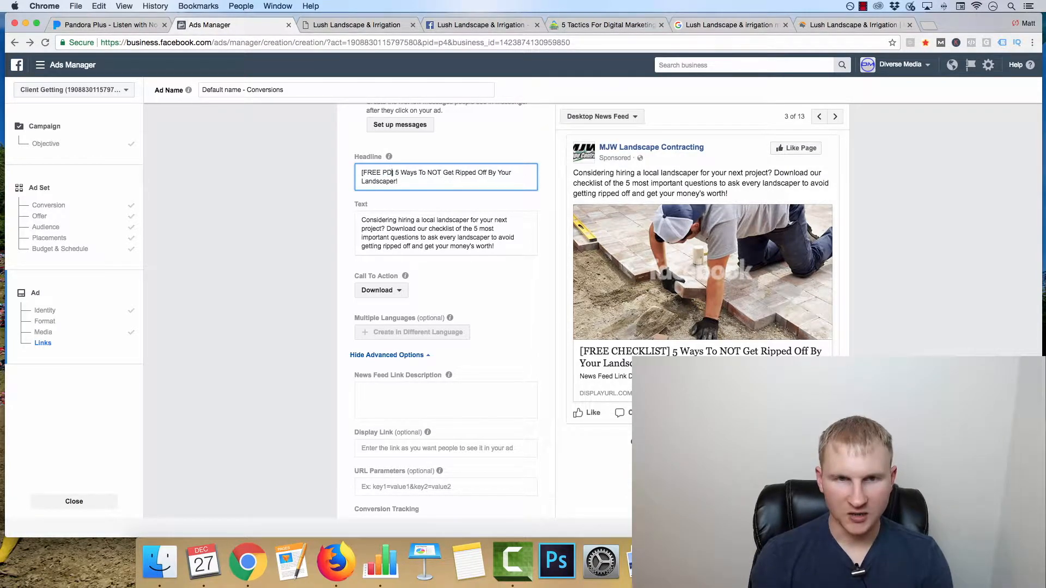
{"action": "key", "text": "BackSpace"}
{"action": "key", "text": "BackSpace"}
{"action": "key", "text": "BackSpace"}
{"action": "key", "text": "BackSpace"}
{"action": "key", "text": "BackSpace"}
{"action": "key", "text": "BackSpace"}
{"action": "key", "text": "BackSpace"}
{"action": "key", "text": "BackSpace"}
{"action": "key", "text": "BackSpace"}
{"action": "key", "text": "BackSpace"}
{"action": "key", "text": "BackSpace"}
{"action": "key", "text": "BackSpace"}
{"action": "key", "text": "BackSpace"}
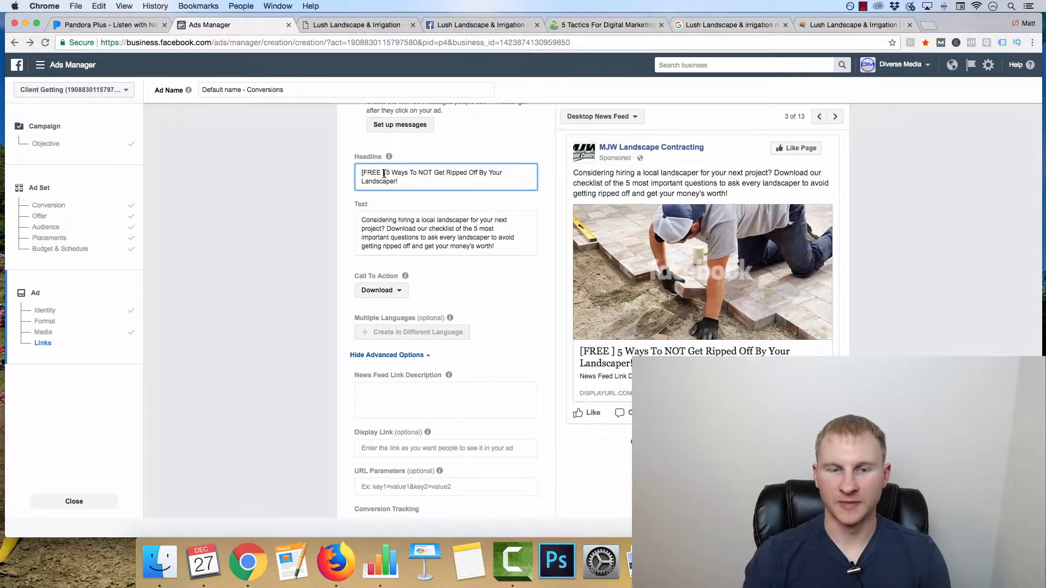
{"action": "type", "text": "DOWNLOAD"}
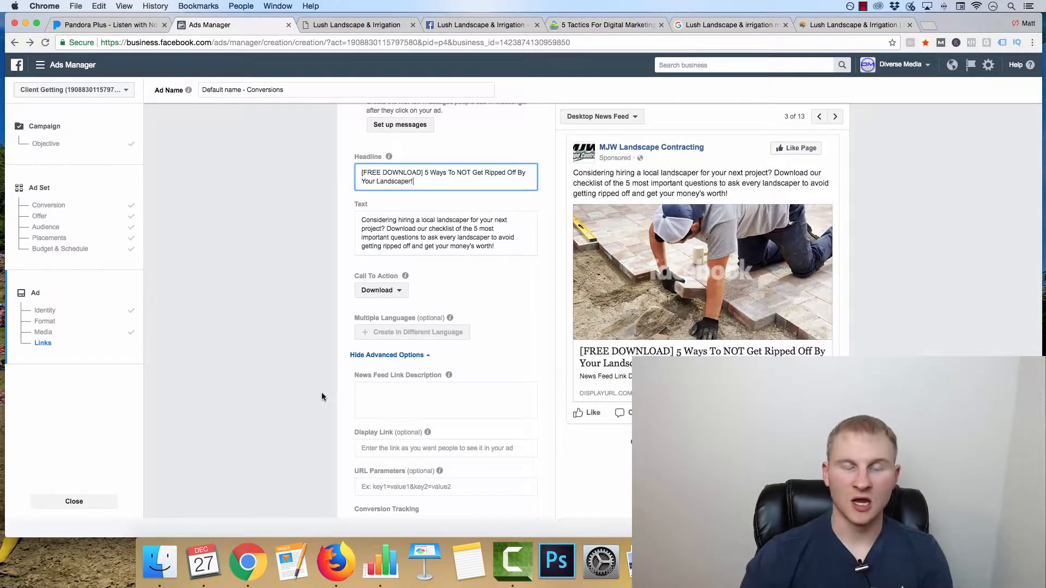
Step: Check the Mobile News Feed preview and the optional link fields down to conversion tracking
{"action": "left_click", "coordinate": [381, 398]}
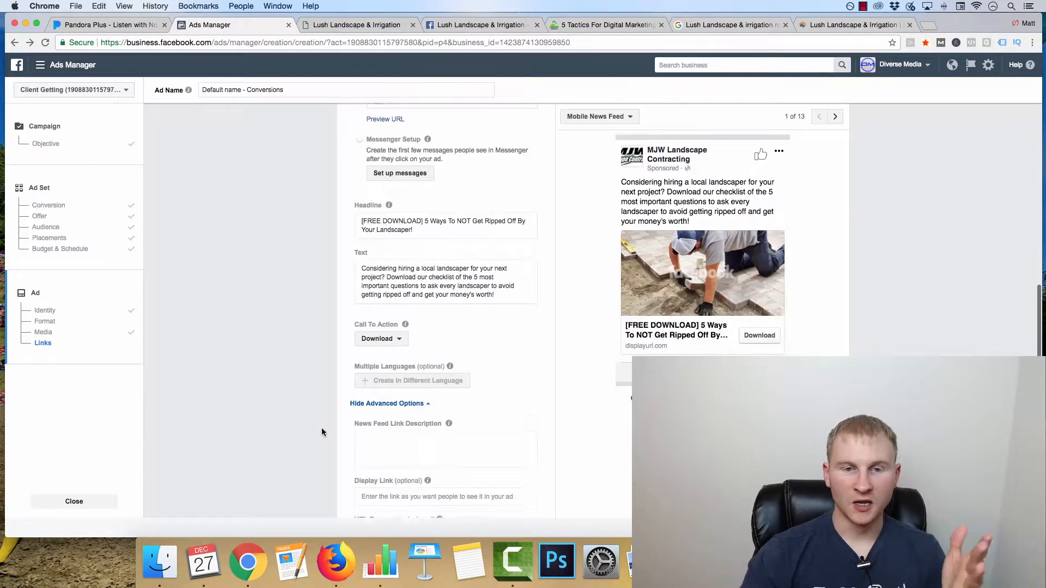
{"action": "scroll", "coordinate": [402, 352], "scroll_direction": "down", "scroll_amount": 1}
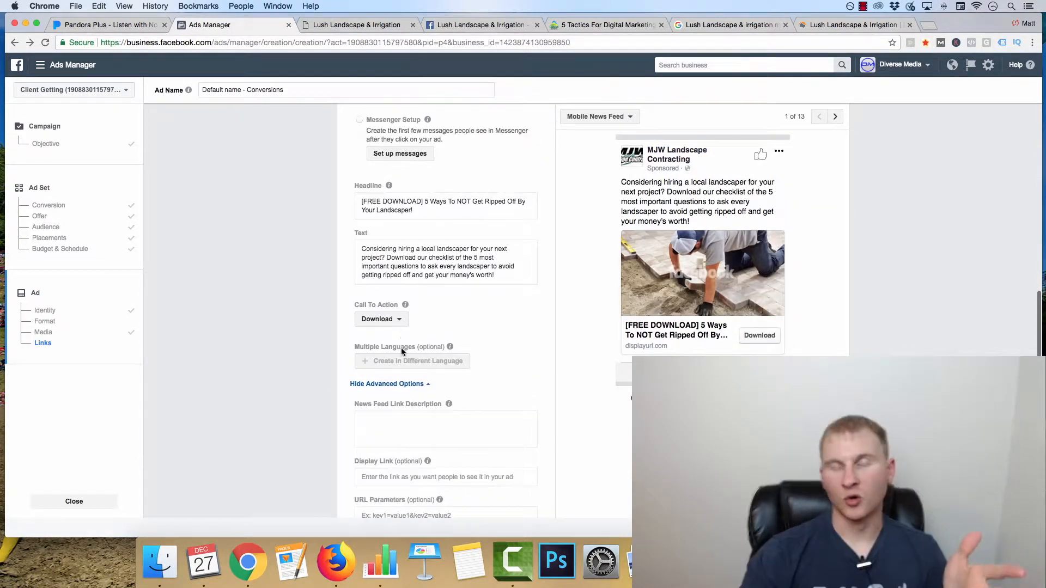
{"action": "scroll", "coordinate": [299, 310], "scroll_direction": "down", "scroll_amount": 3}
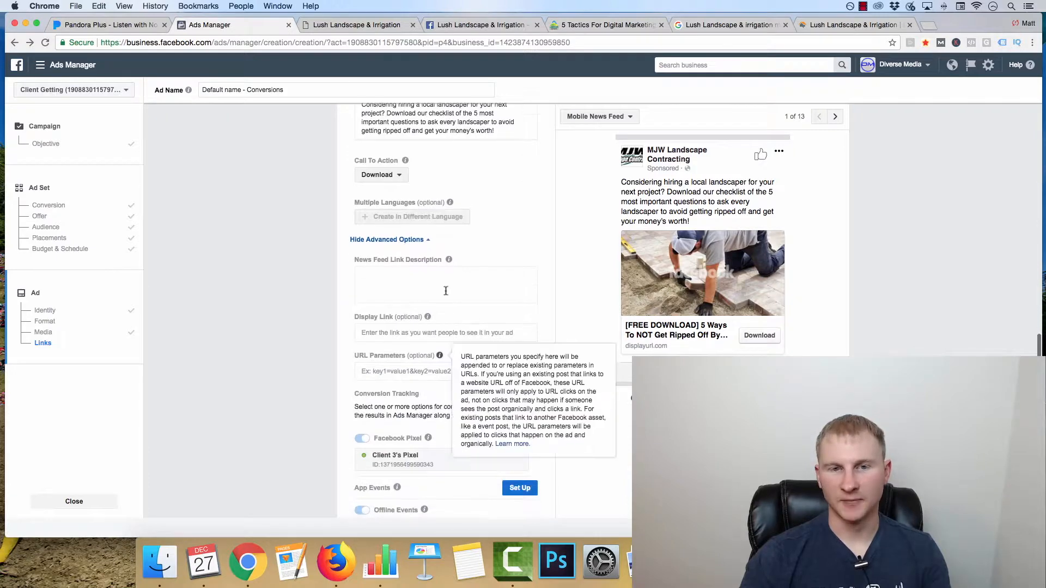
{"action": "scroll", "coordinate": [518, 359], "scroll_direction": "up", "scroll_amount": 2}
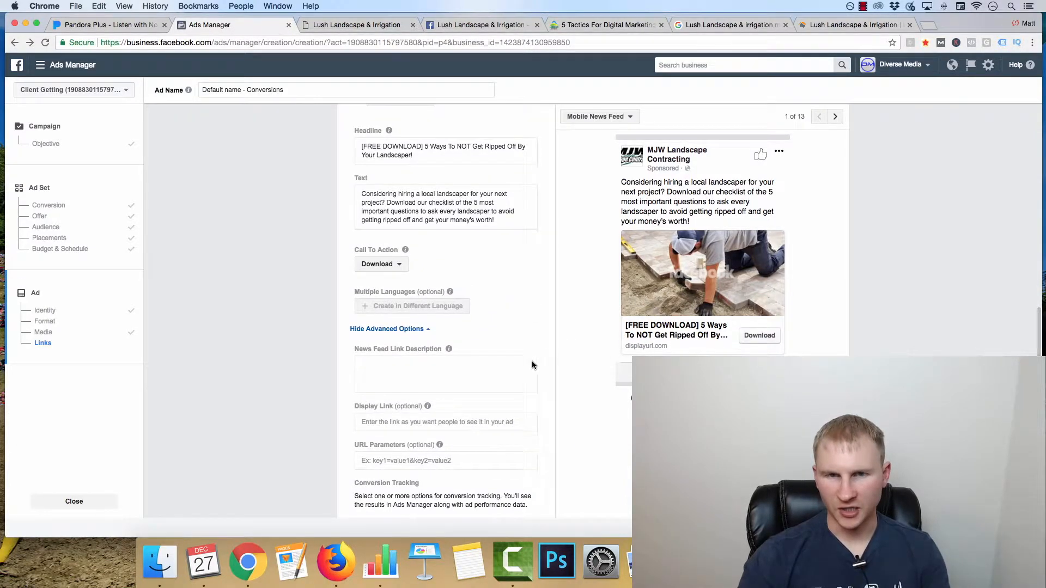
Step: Show the preview of the second ad and compare it with the images chosen for the two ads
{"action": "scroll", "coordinate": [532, 364], "scroll_direction": "up", "scroll_amount": 10}
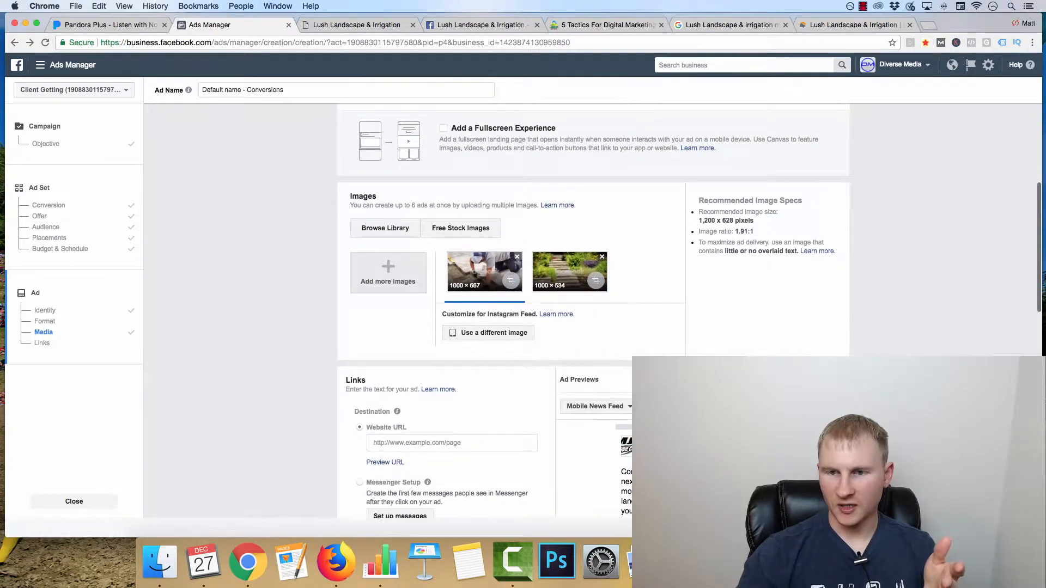
{"action": "left_click", "coordinate": [812, 379]}
{"action": "scroll", "coordinate": [812, 379], "scroll_direction": "down", "scroll_amount": 3}
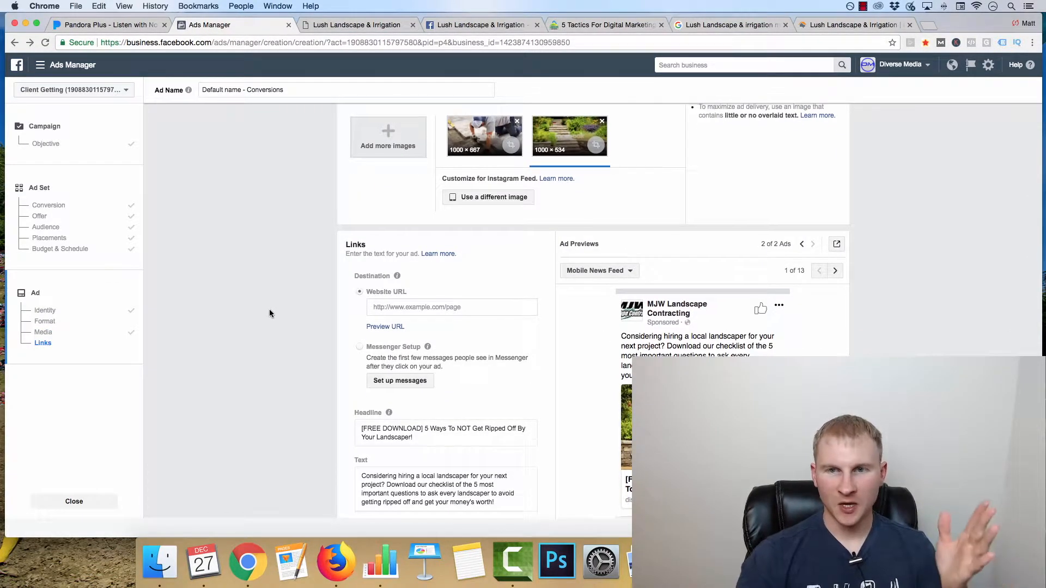
{"action": "scroll", "coordinate": [268, 309], "scroll_direction": "up", "scroll_amount": 3}
{"action": "scroll", "coordinate": [266, 308], "scroll_direction": "up", "scroll_amount": 3}
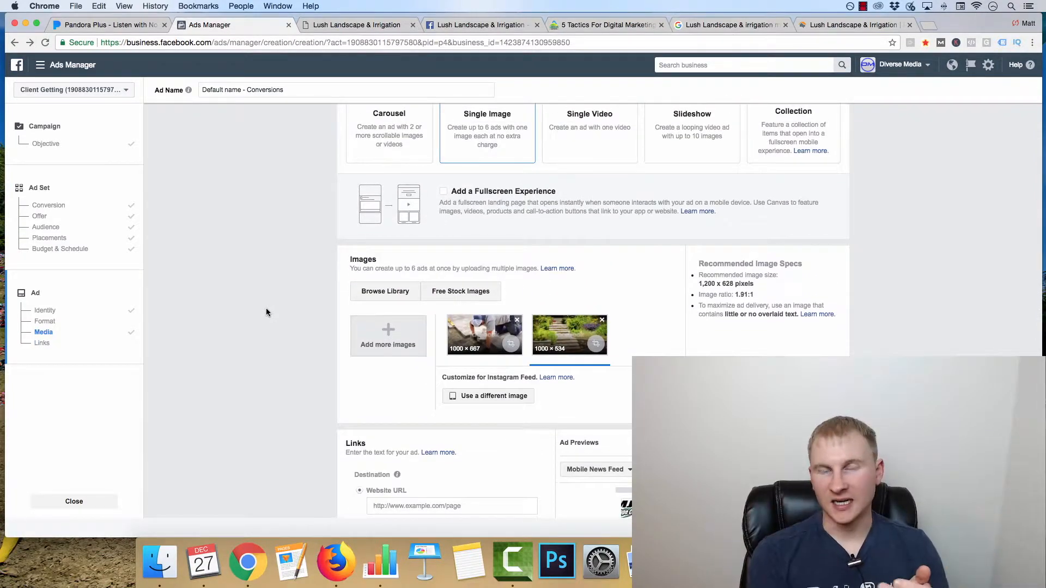
Step: View the free PDF download landing page on landscapemarketingpros.co as a destination example, and return to the ad's link settings
{"action": "scroll", "coordinate": [208, 216], "scroll_direction": "down", "scroll_amount": 6}
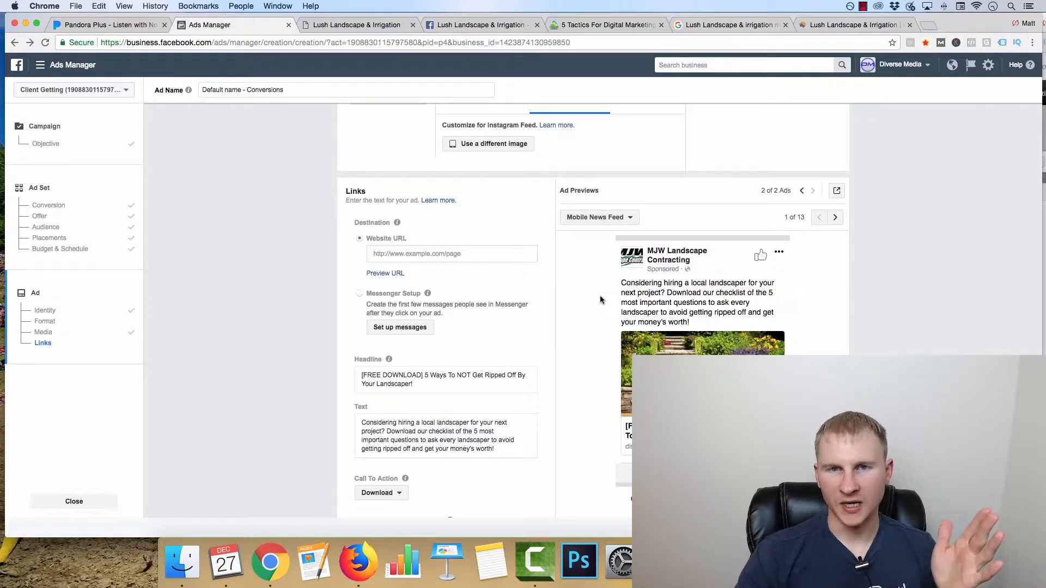
{"action": "left_click", "coordinate": [608, 24]}
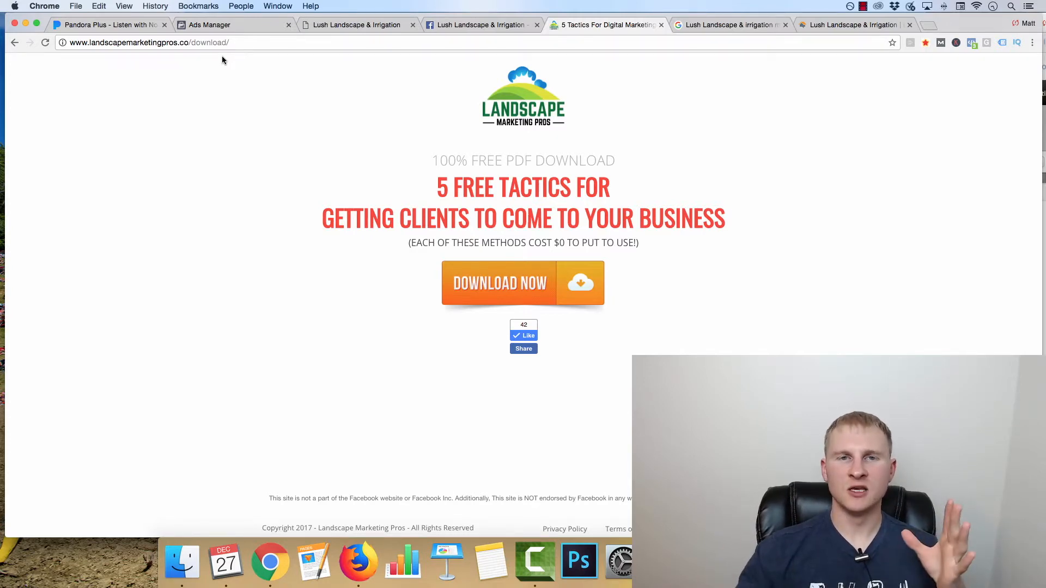
{"action": "left_click", "coordinate": [229, 26]}
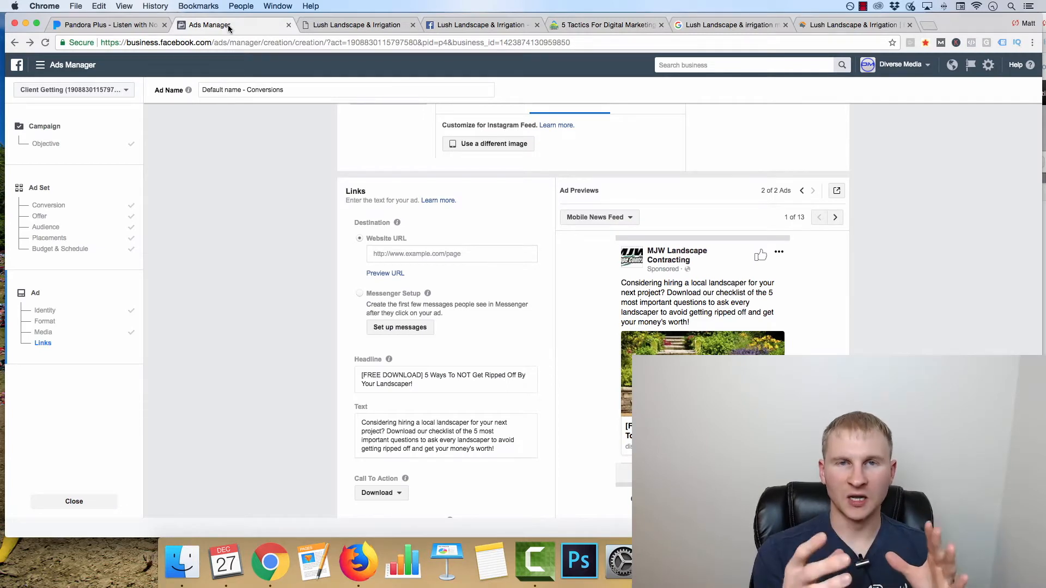